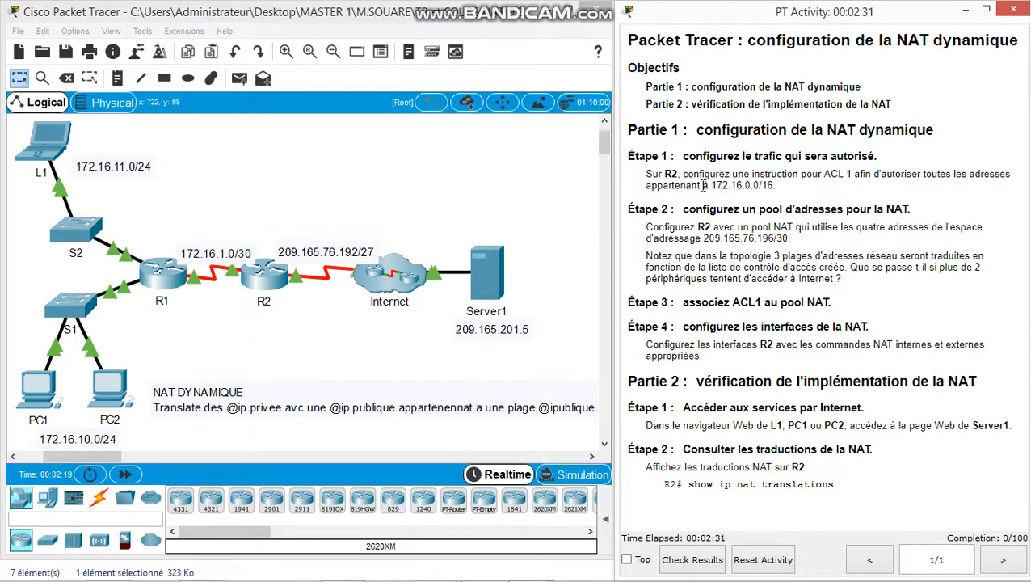
Step: Review the traffic authorization instructions and open router R2's command-line interface
left_click_drag(853, 174, 831, 173)
left_click_drag(709, 185, 774, 185)
left_click(742, 212)
left_click(264, 275)
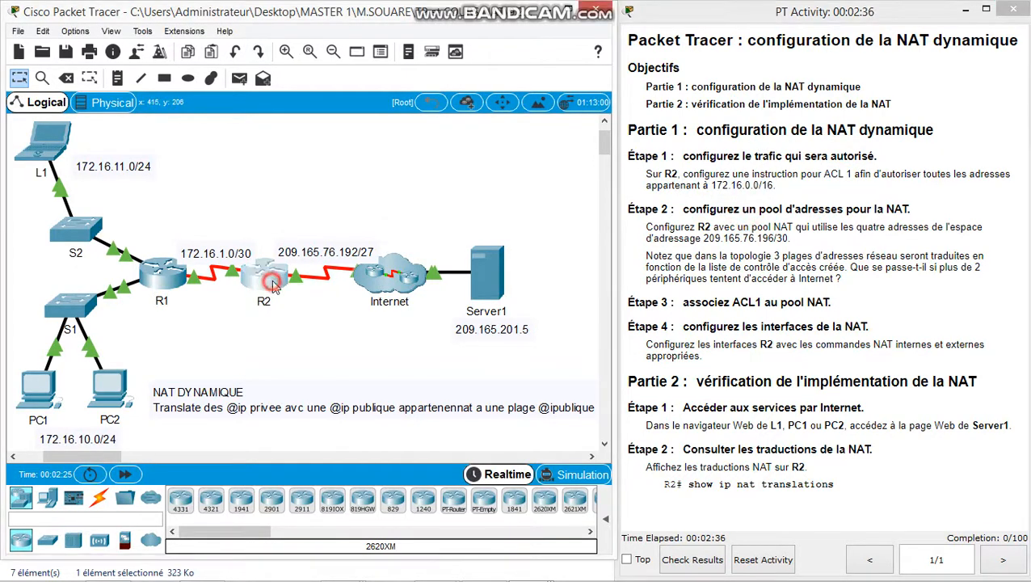
left_click(420, 114)
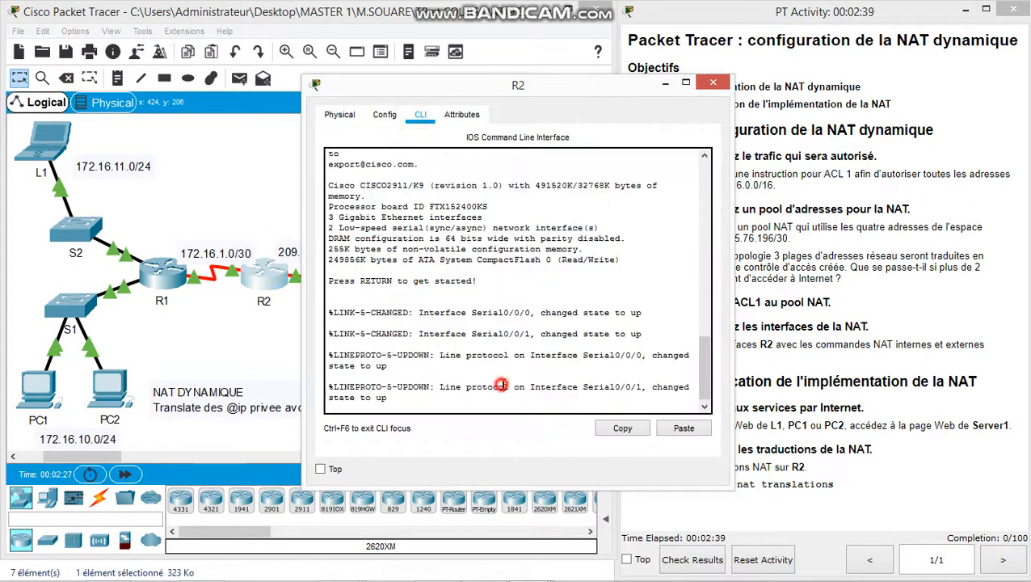
Step: Enter privileged EXEC mode on R2, then global configuration mode with conf t
key("Return")
key("Return")
type("en")
key("Return")
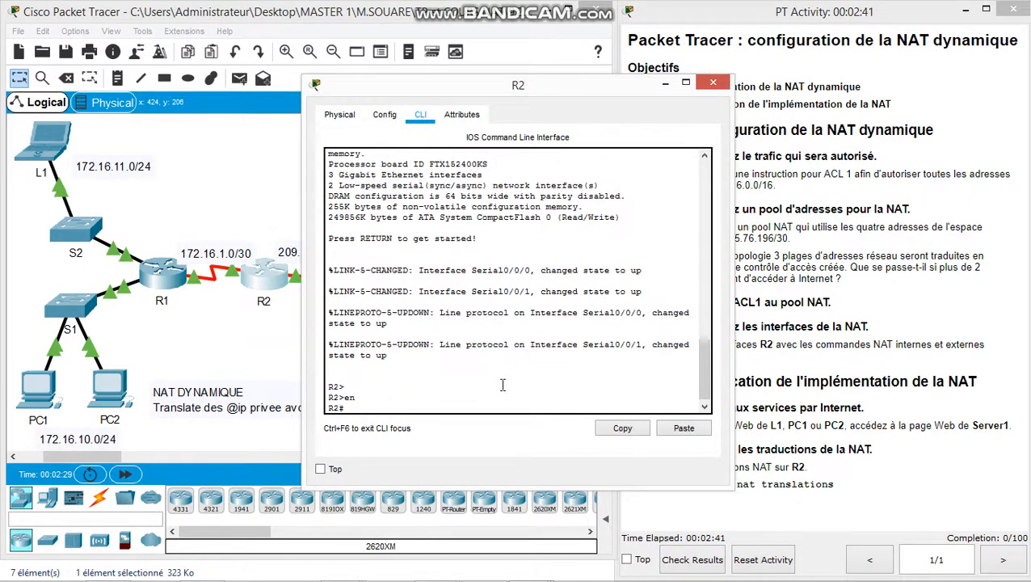
type("conft t")
key("Return")
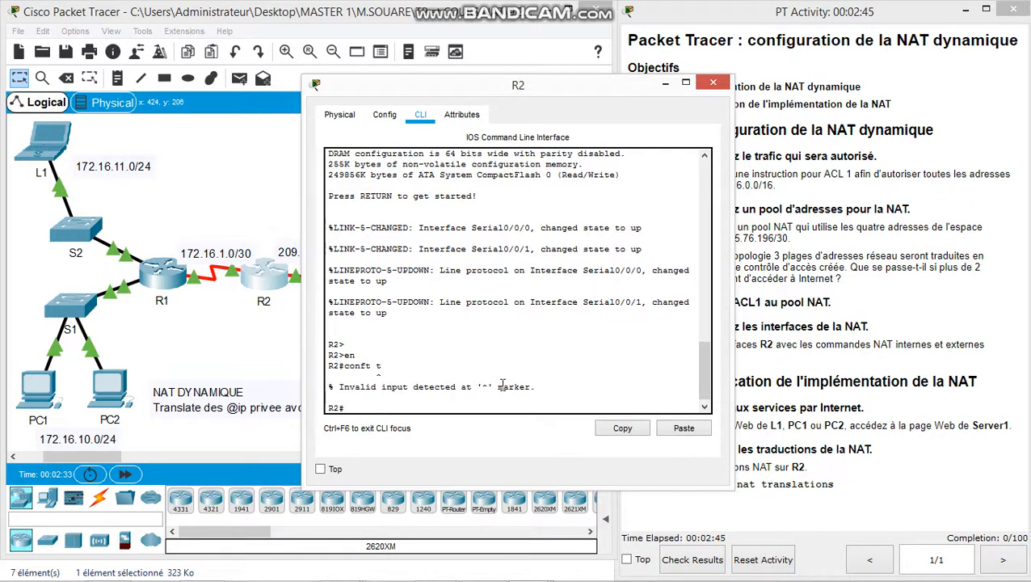
key("Up")
key("BackSpace")
key("Return")
Step: Create access list 1 on R2 permitting network 172.16.0.0 with wildcard mask 0.0.255.255
type("acc")
key("Tab")
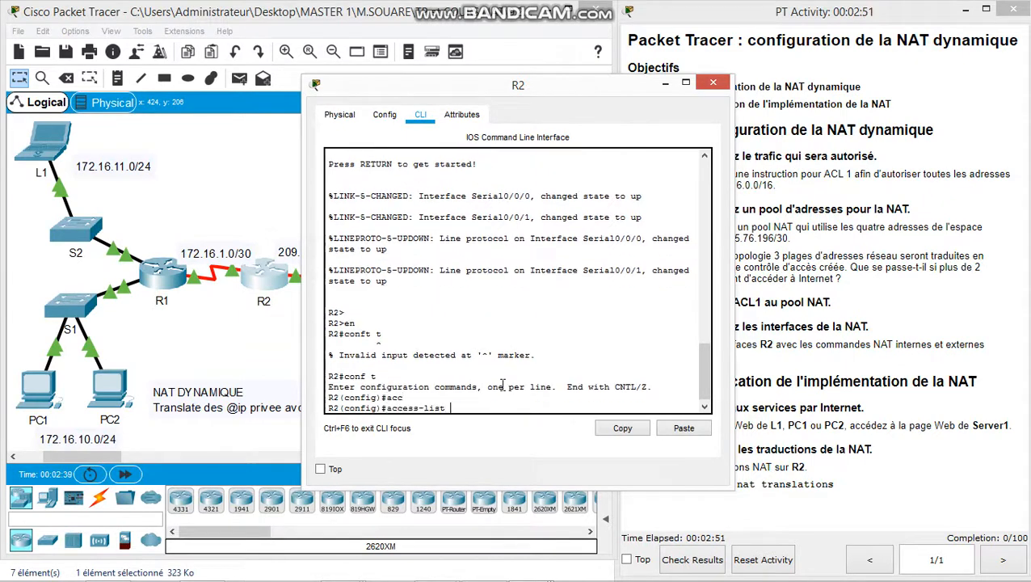
type("1 per")
key("Tab")
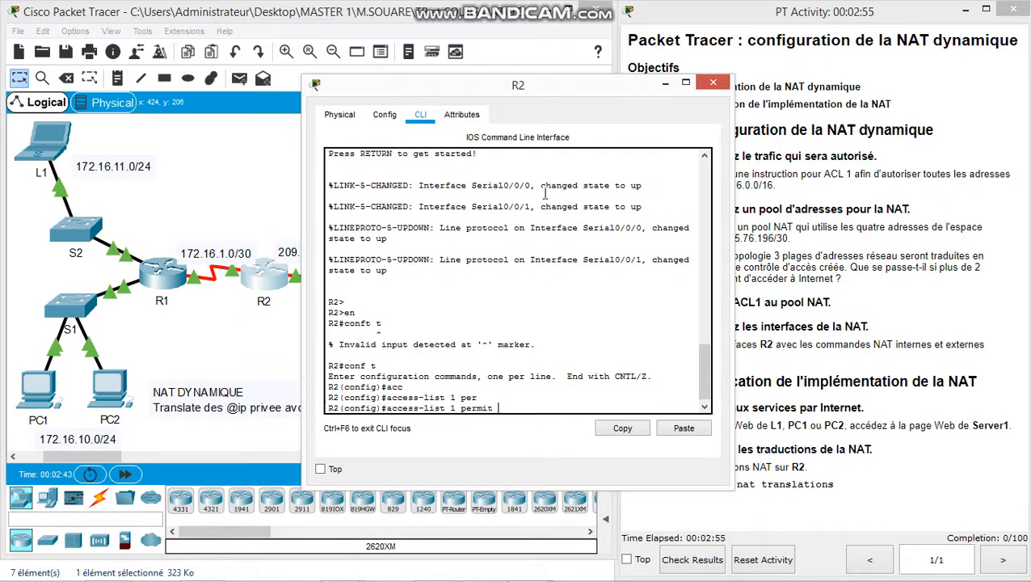
left_click_drag(577, 86, 485, 68)
type("172.16")
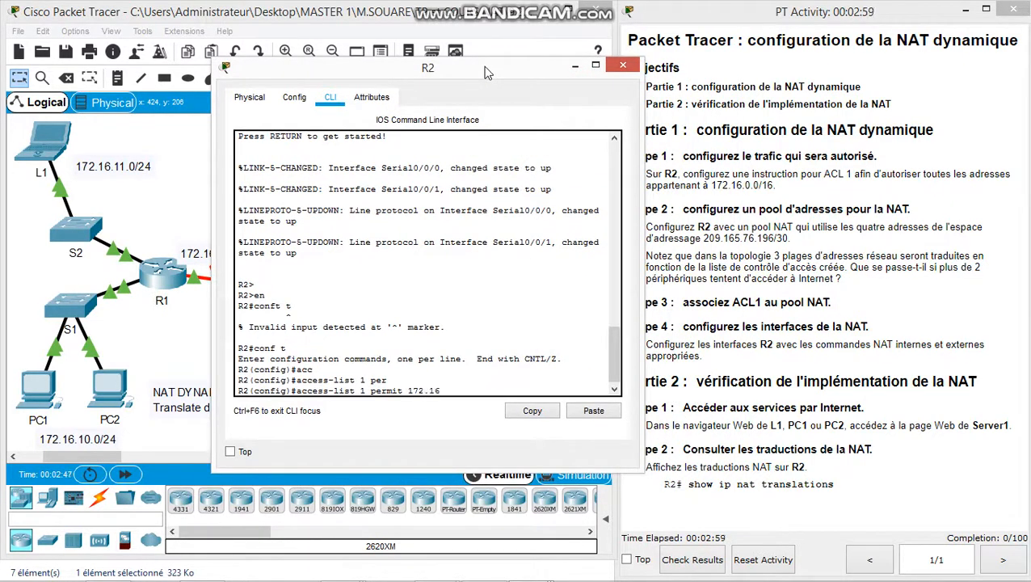
type(".0.0 0.0.255.255")
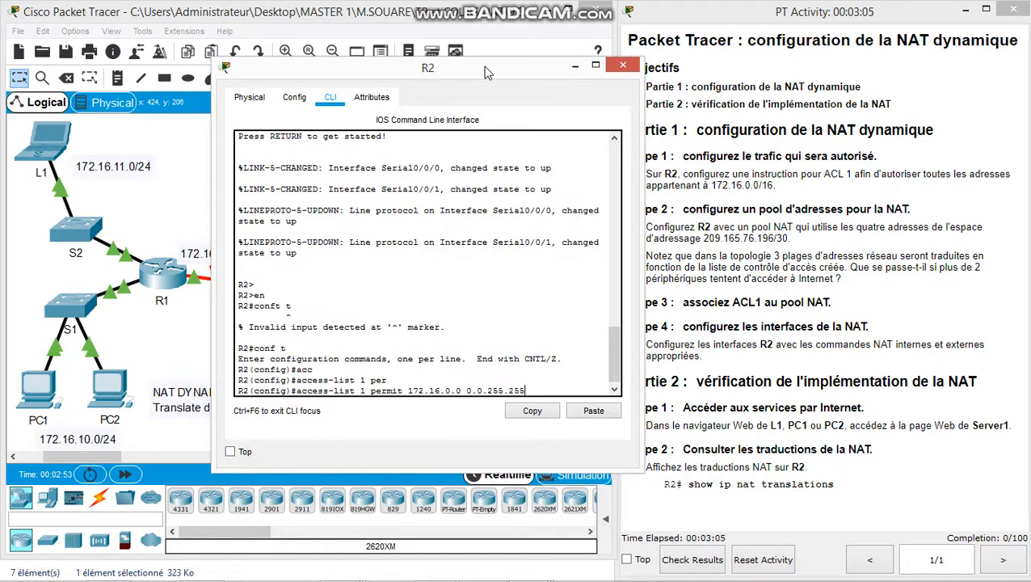
key("Return")
Step: Write the ip nat pool command for a pool named NAT with the address range 209.165.76.196 to 209.165.76.199
left_click(838, 150)
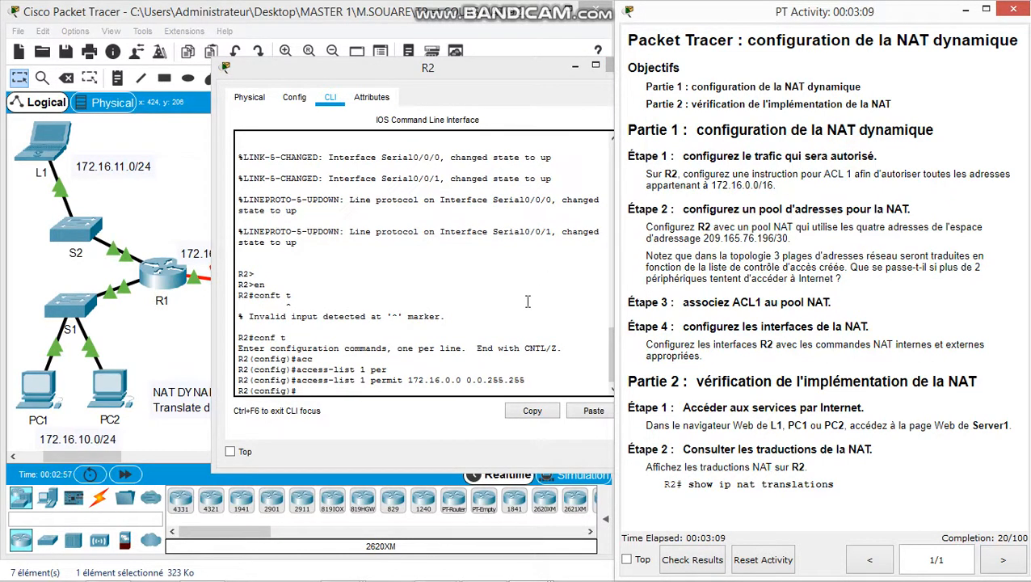
left_click(393, 392)
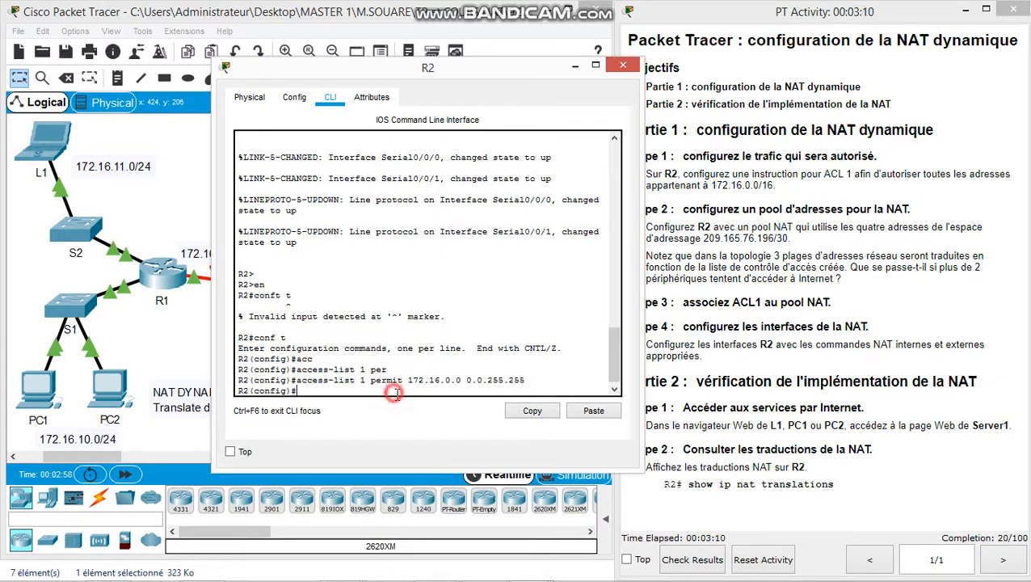
left_click(752, 252)
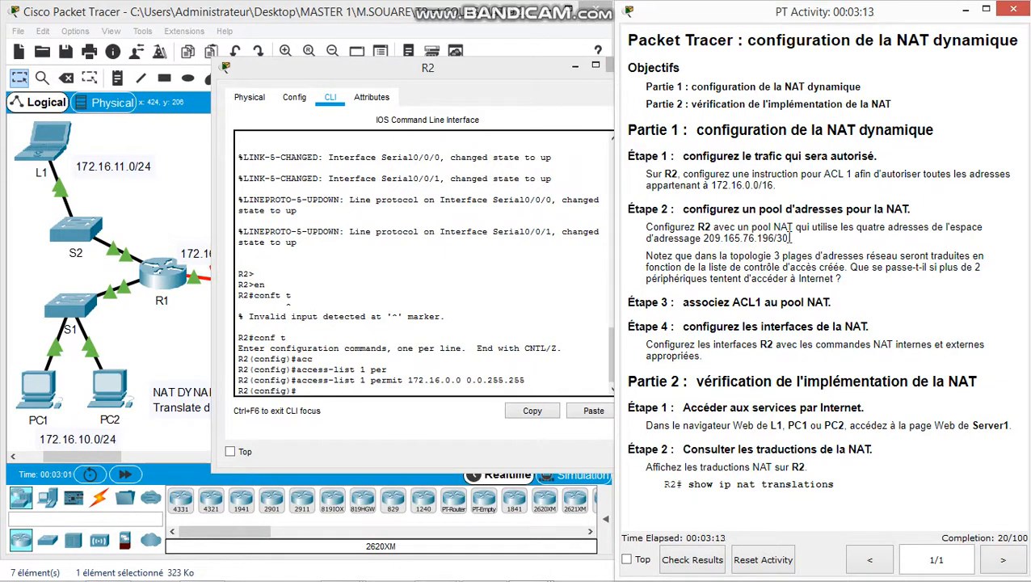
left_click_drag(859, 228, 961, 228)
left_click_drag(701, 239, 789, 240)
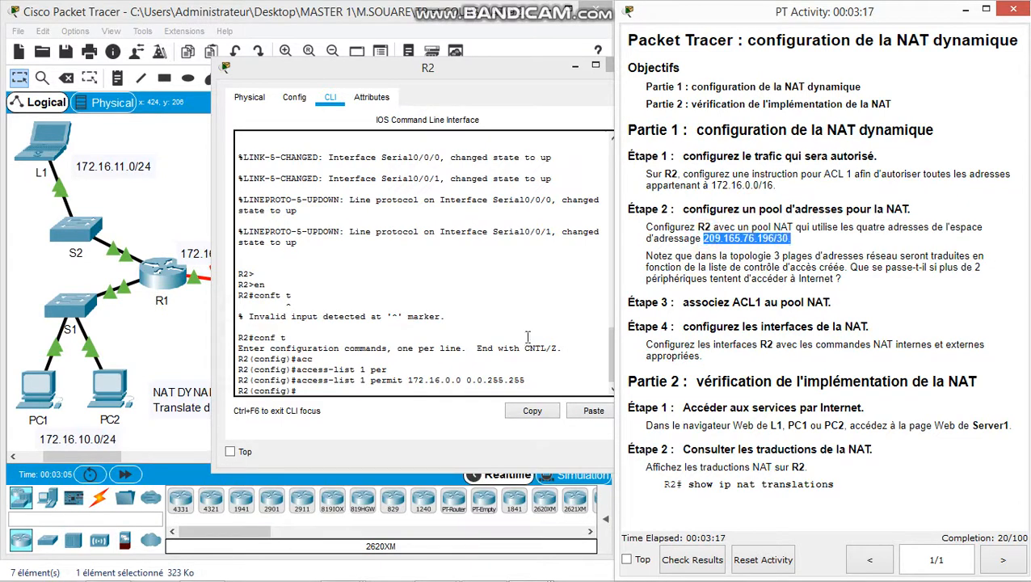
left_click(397, 386)
left_click(417, 405)
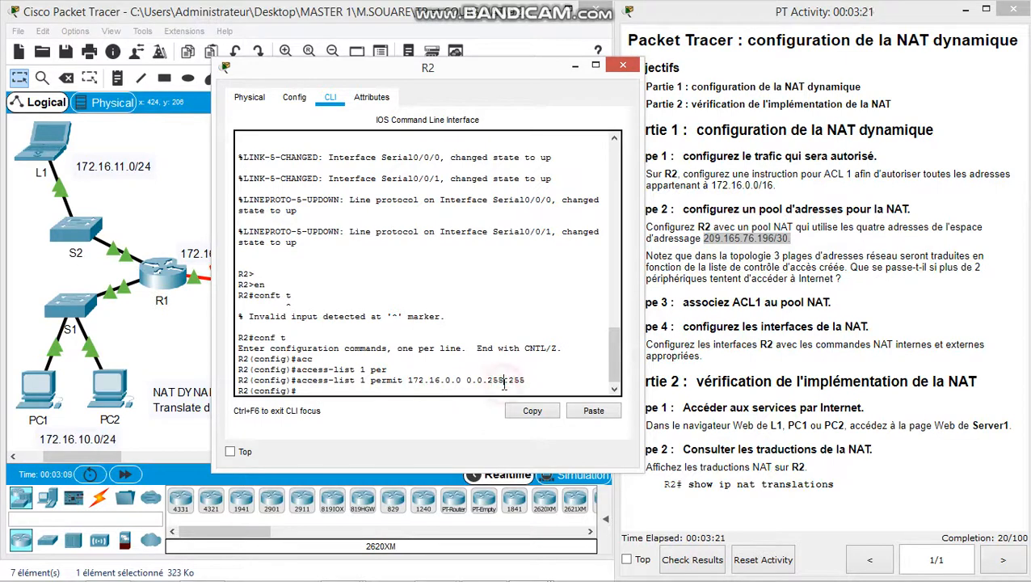
type("ip")
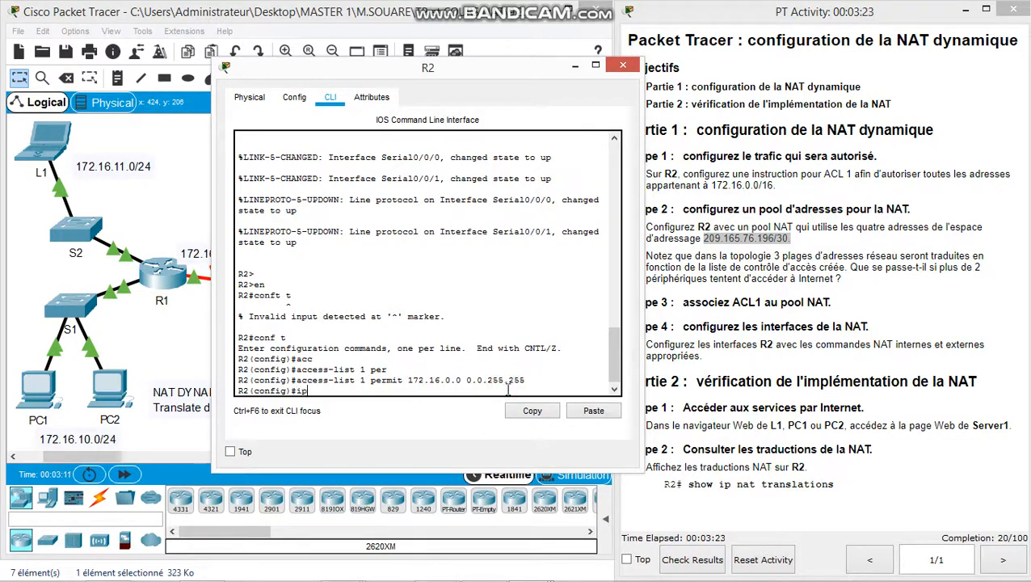
type(" nat pool NAT")
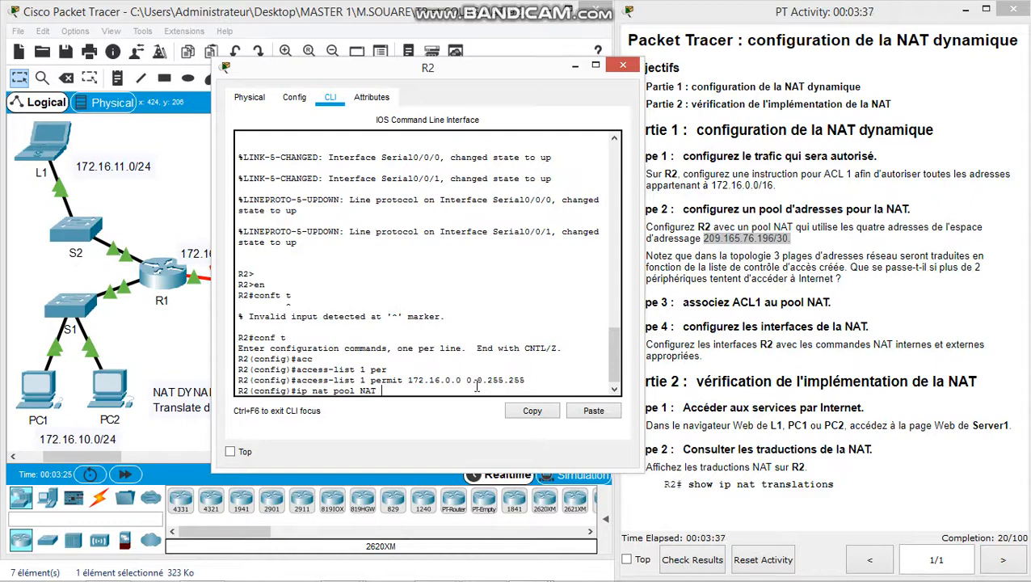
type("209.1")
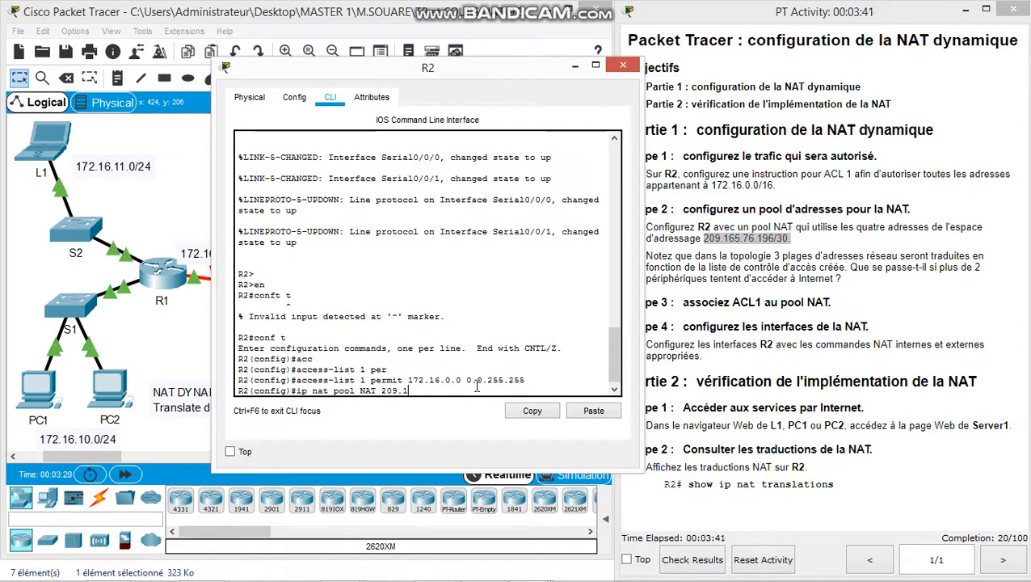
type("65.76")
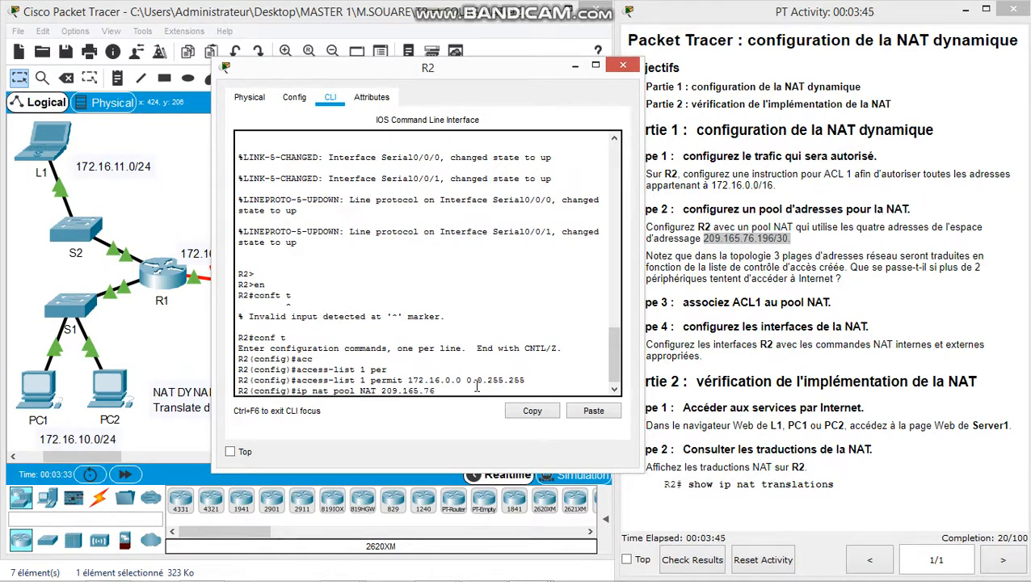
type(".196 209.165.76.199")
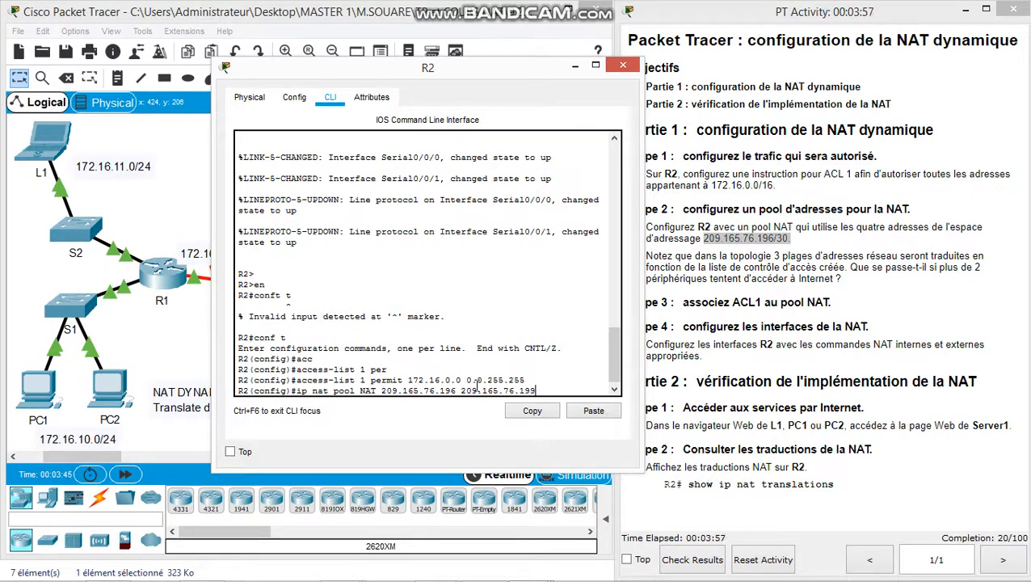
Step: Check the range against the pool instructions and complete the pool command with netmask 255.255.255.252
left_click(886, 251)
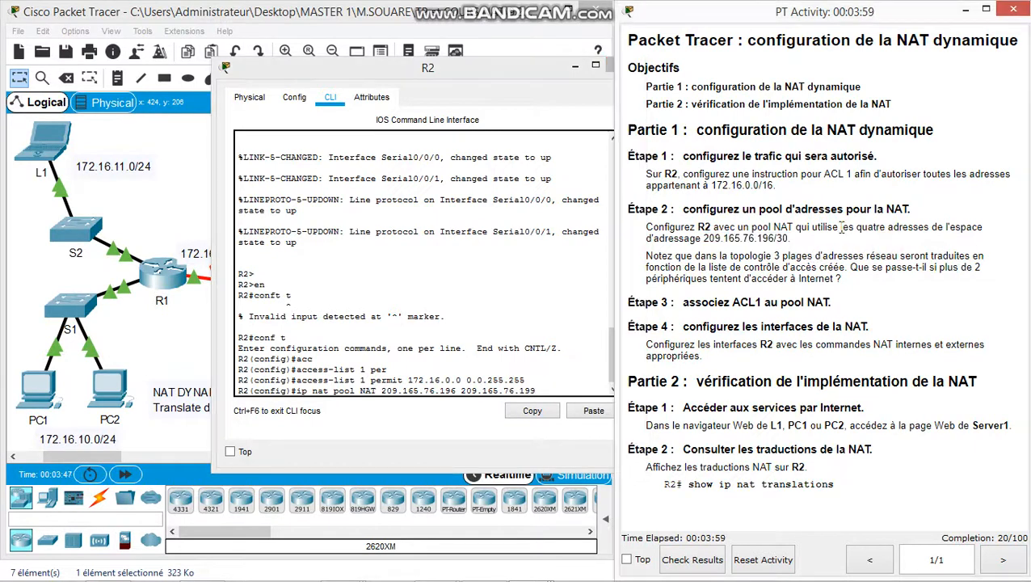
left_click_drag(841, 228, 979, 230)
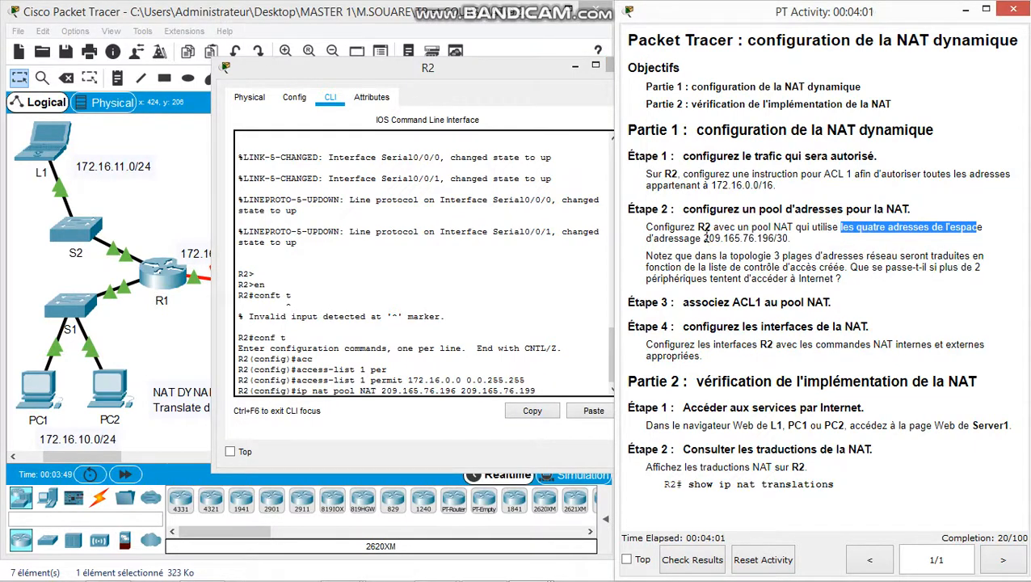
left_click_drag(701, 239, 789, 239)
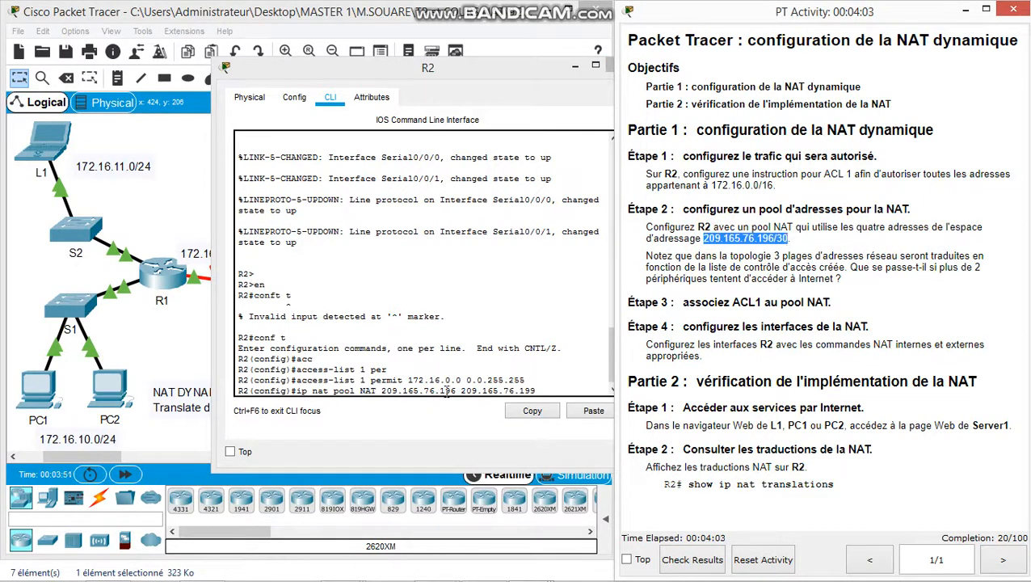
left_click_drag(436, 390, 455, 390)
left_click(521, 391)
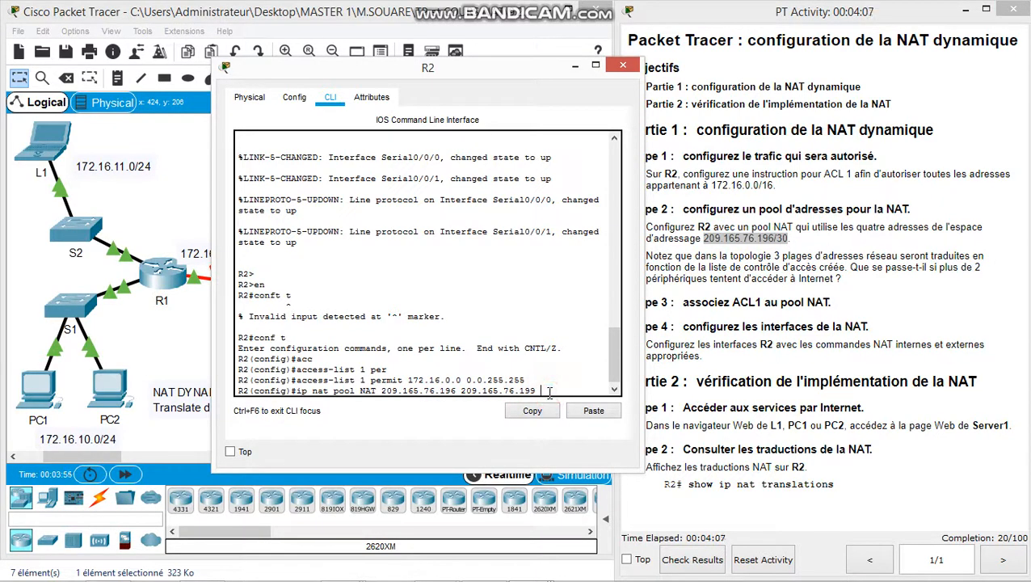
type("net")
key("Tab")
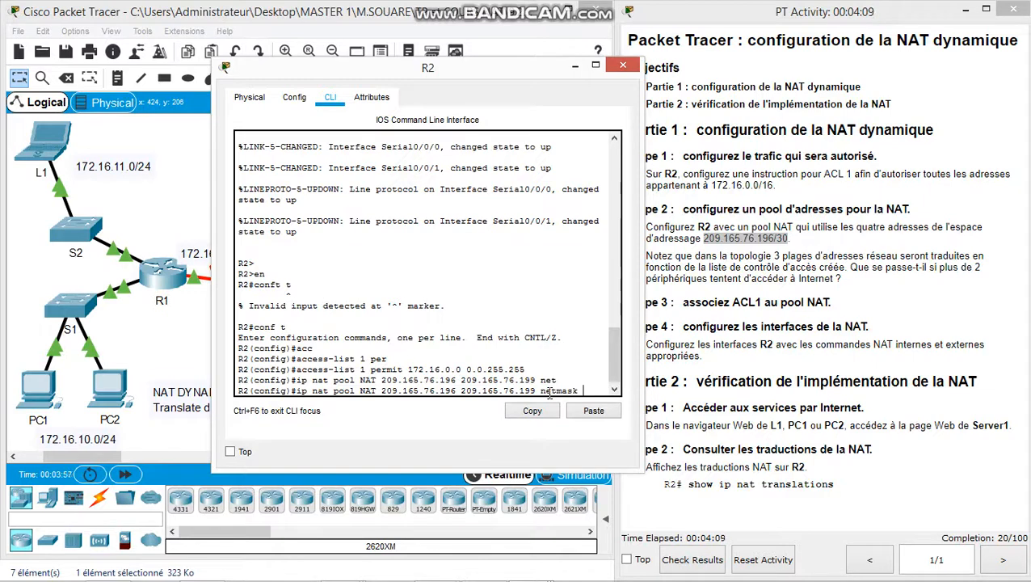
type("255.255")
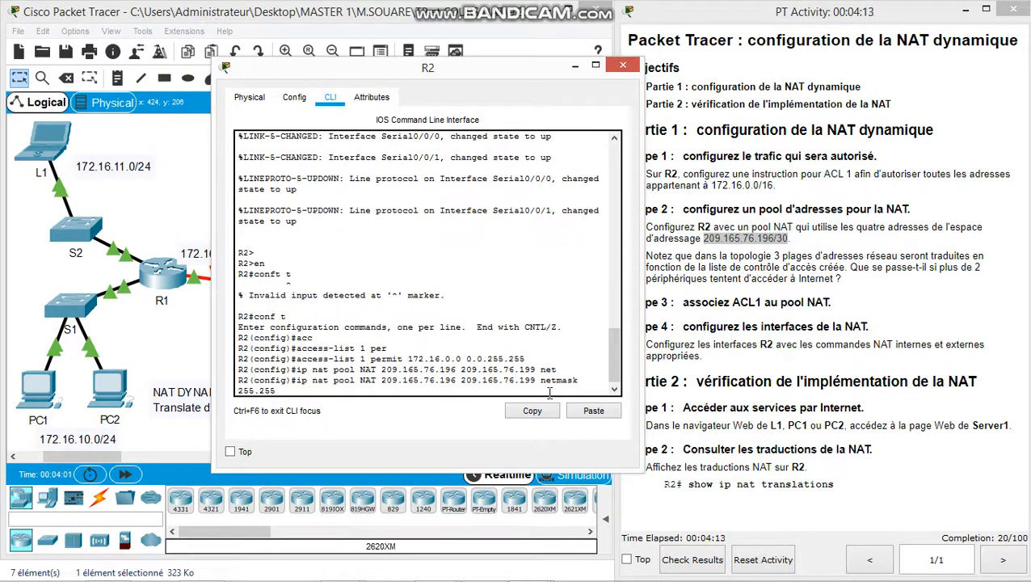
type(".255.252")
key("Return")
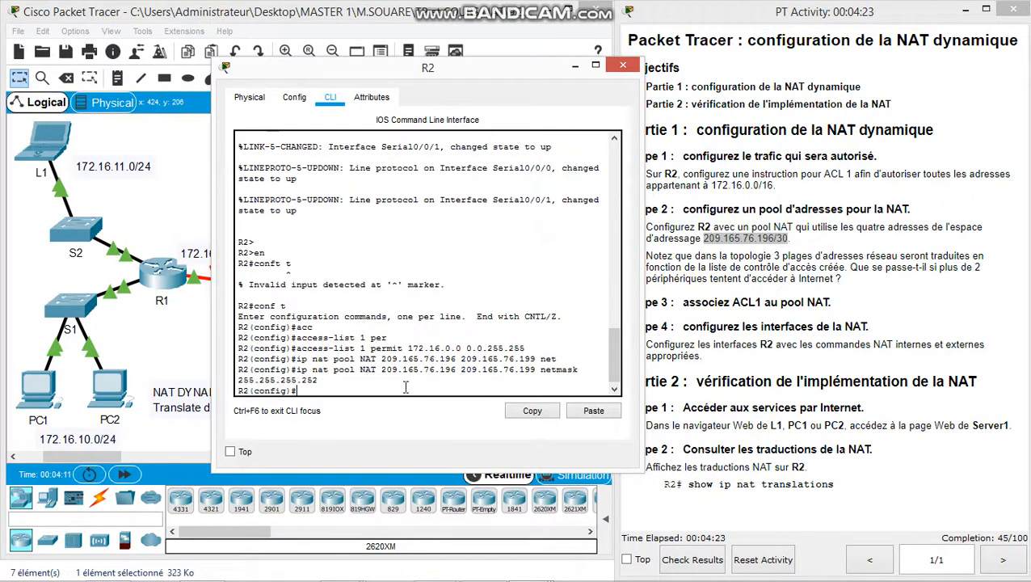
Step: Associate access list 1 with the address pool using ip nat inside source list 1 pool NAT
left_click(780, 276)
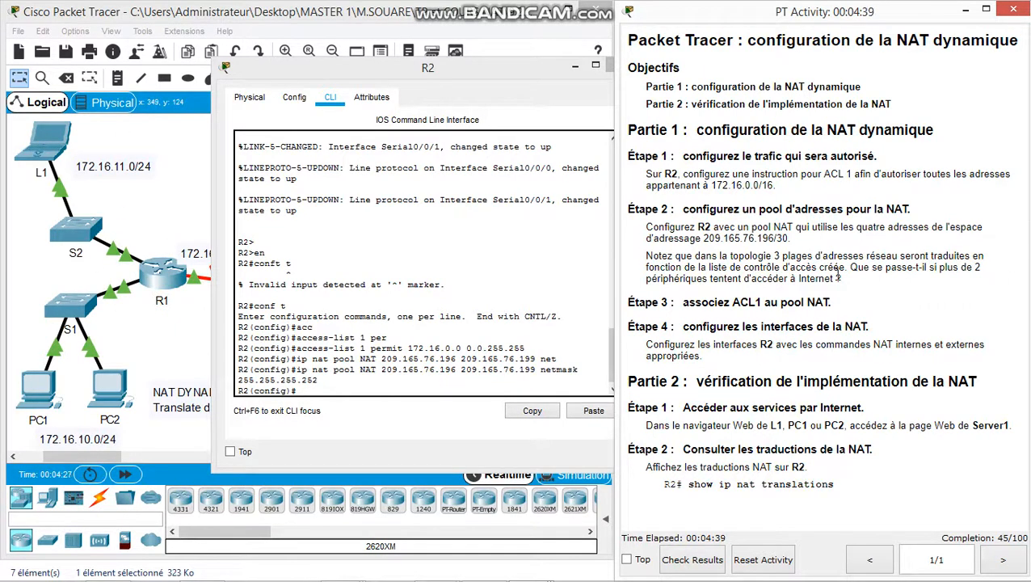
left_click_drag(466, 77, 445, 43)
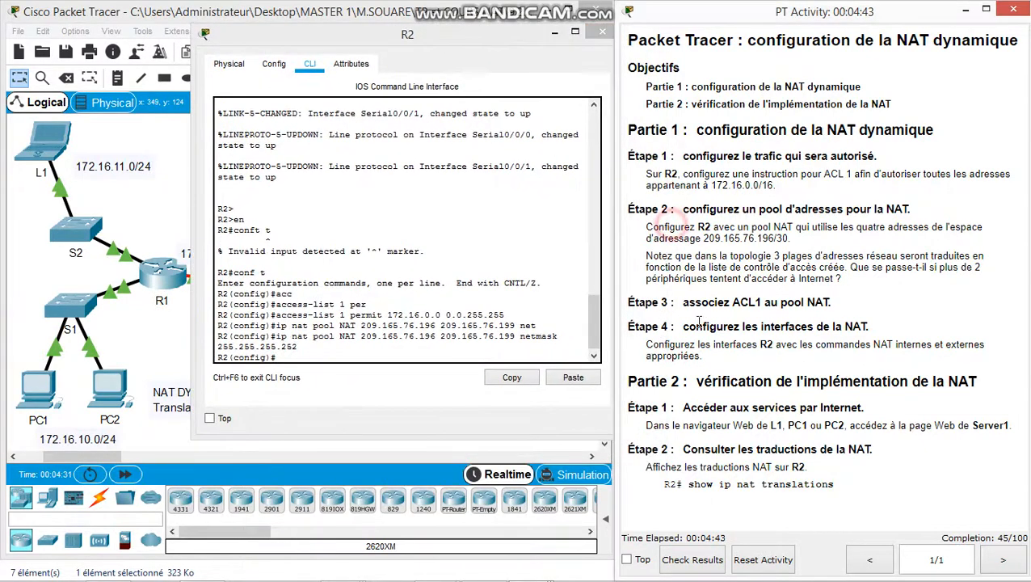
left_click_drag(681, 306, 764, 303)
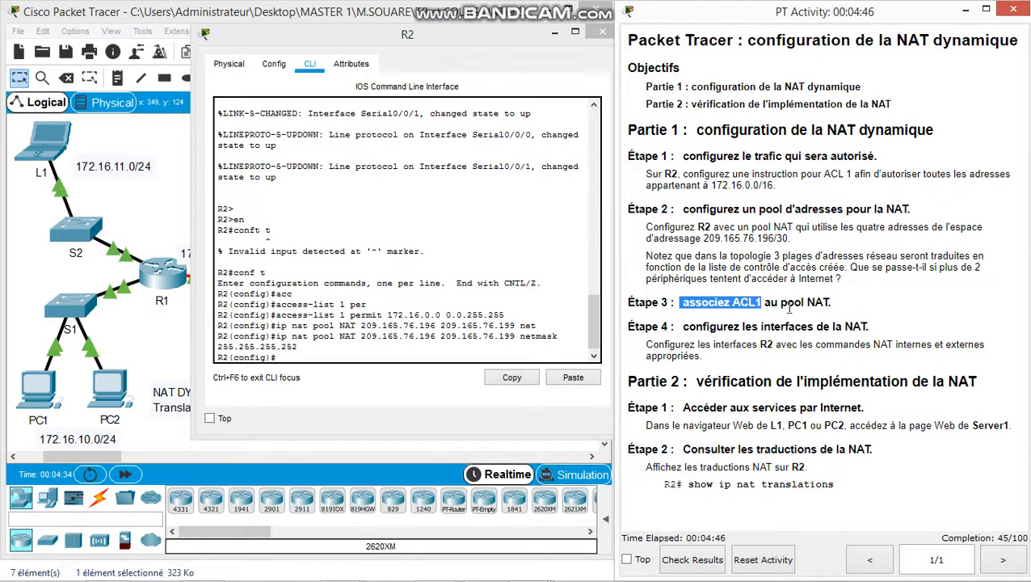
left_click(303, 361)
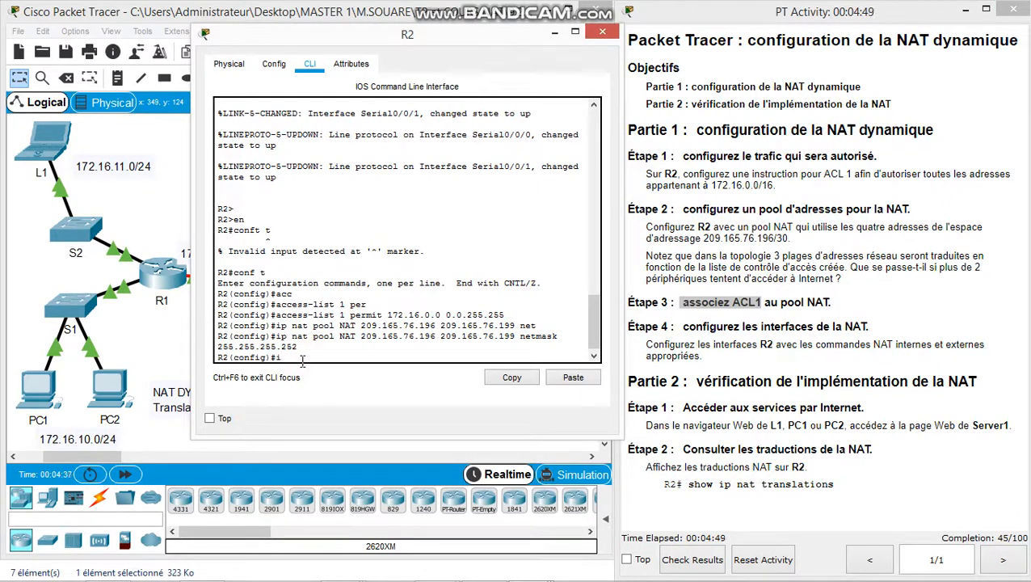
type("ip nat i")
key("Tab")
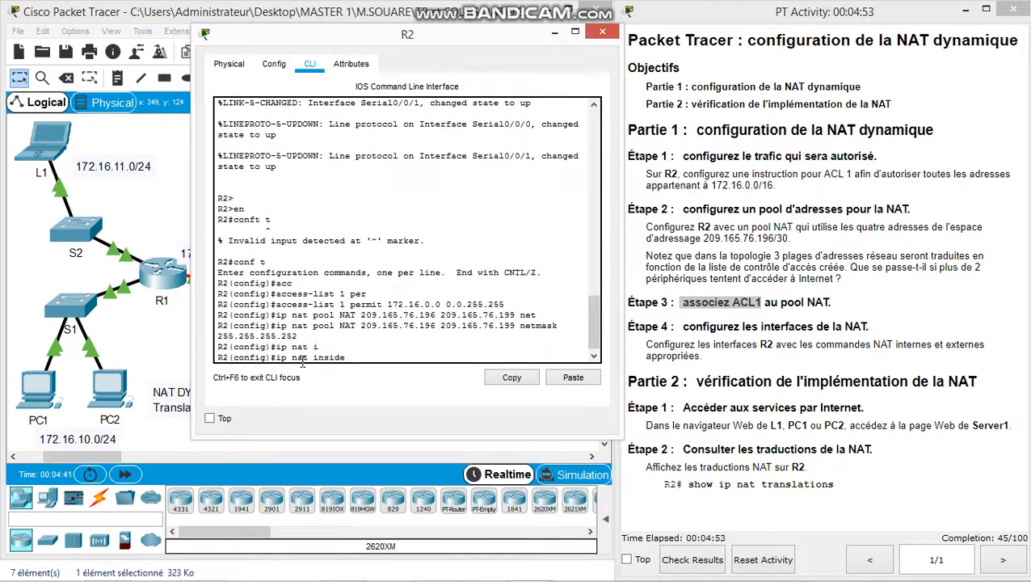
type("sou")
key("Tab")
type("lis")
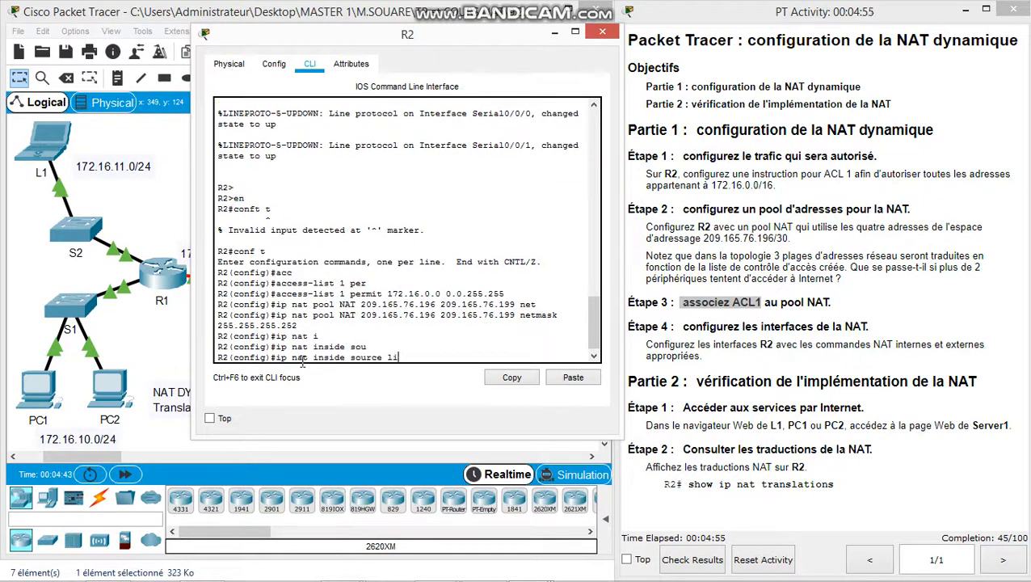
key("Tab")
type("1 ")
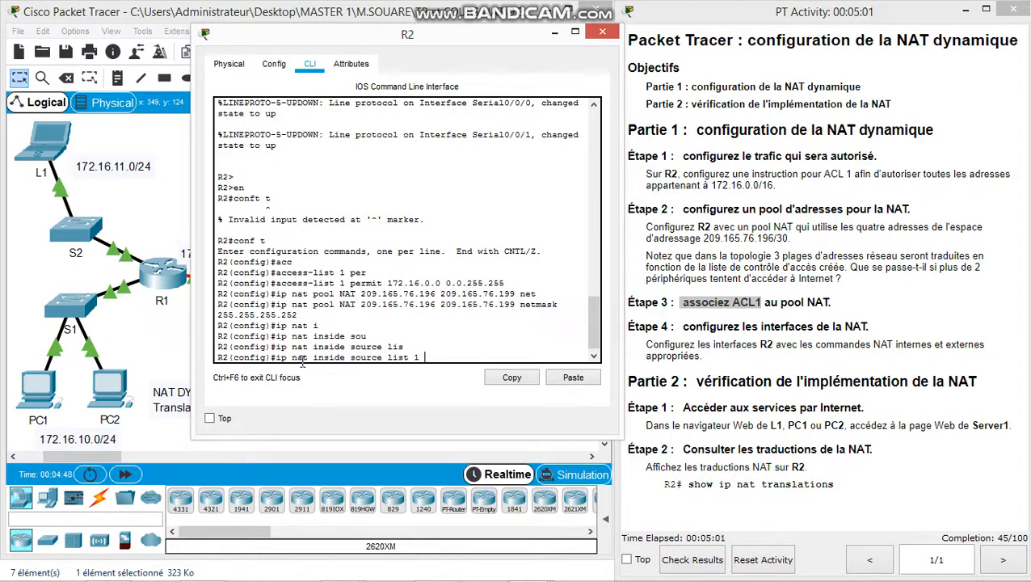
type("po")
key("Tab")
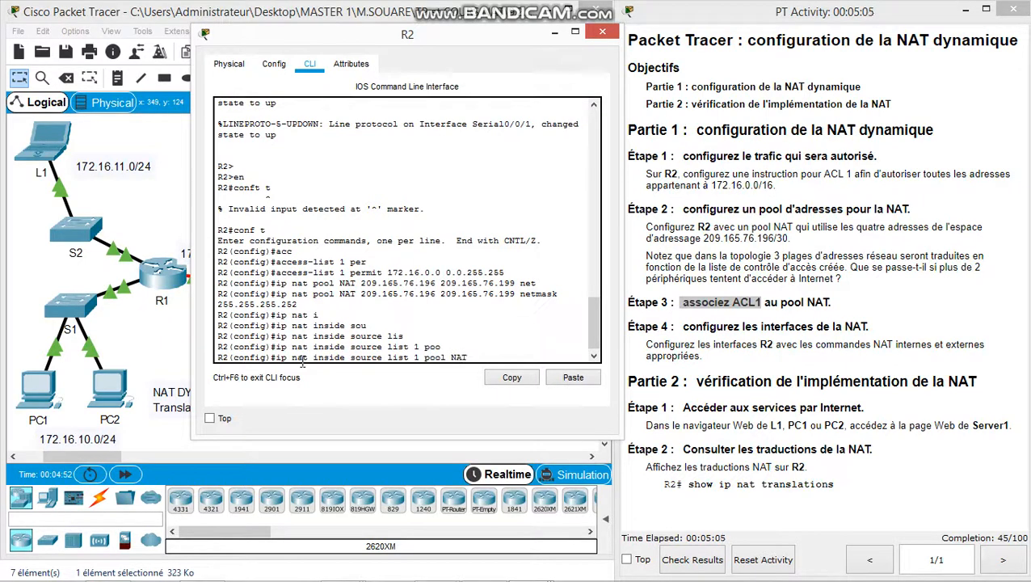
type("NAT")
key("Return")
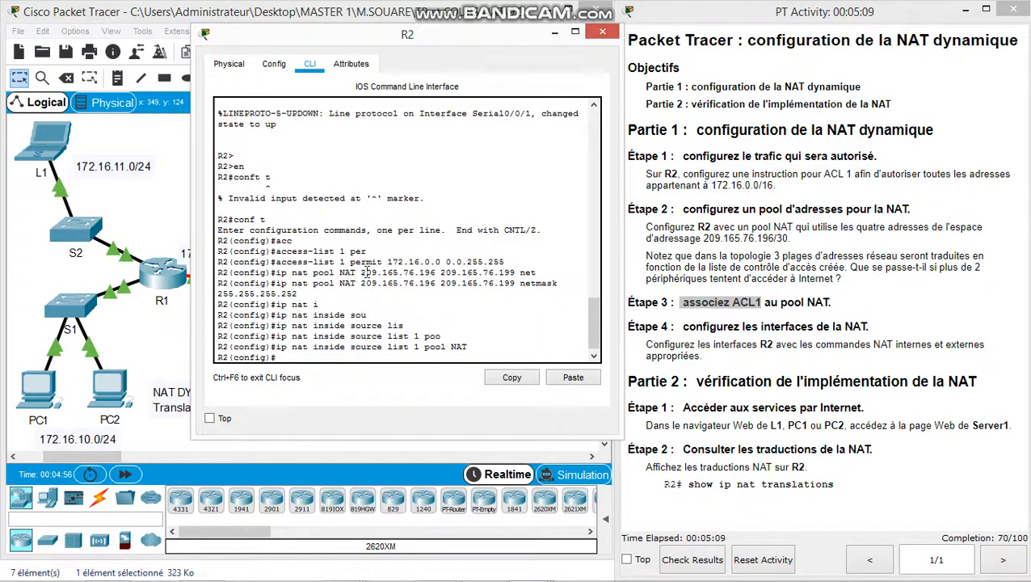
left_click(679, 338)
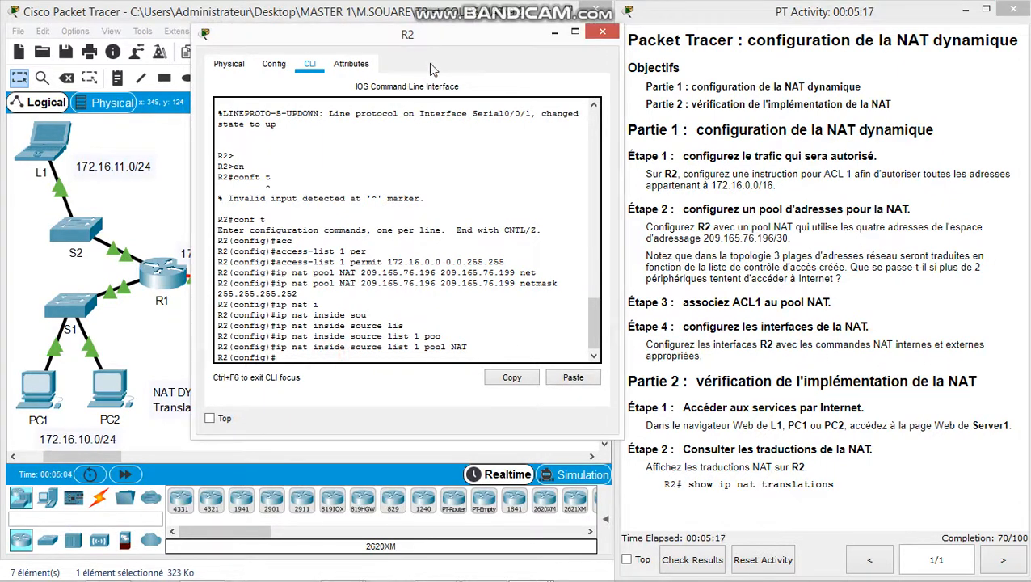
Step: Identify R2's serial port facing R1 on the topology and enter configuration mode for interface S0/0/1
left_click_drag(440, 44, 749, 59)
left_click(363, 348)
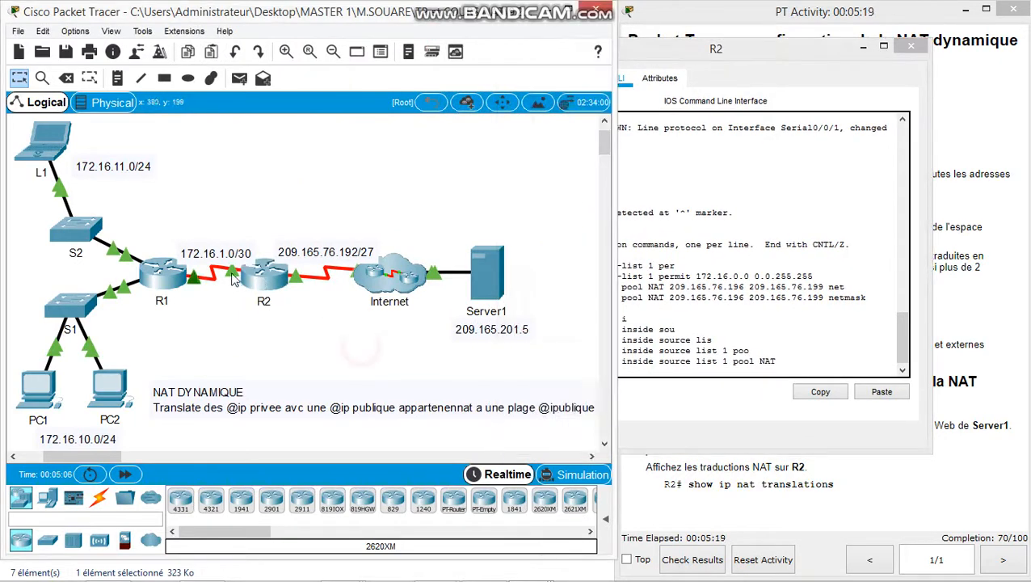
mouse_move(229, 276)
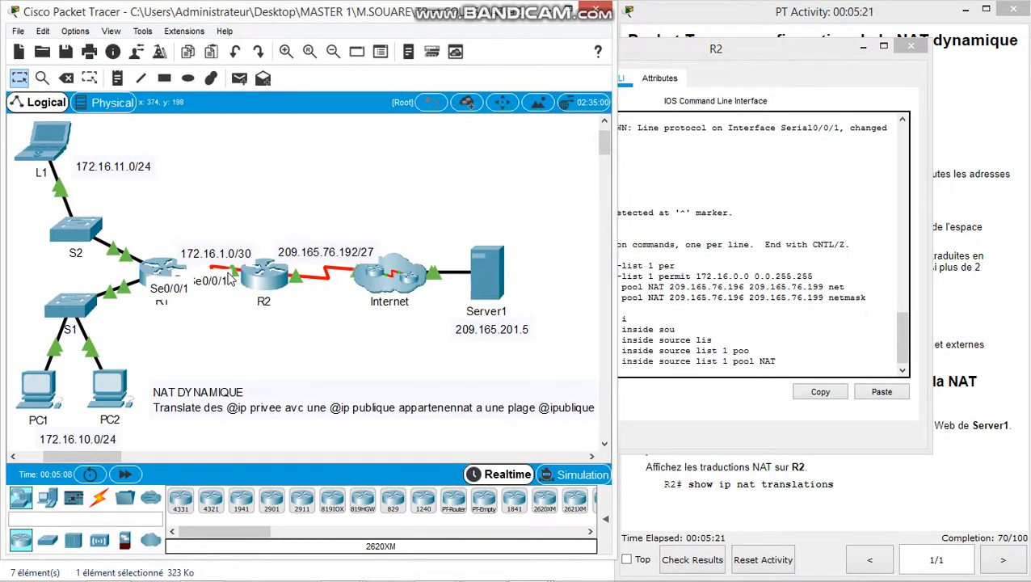
left_click(652, 362)
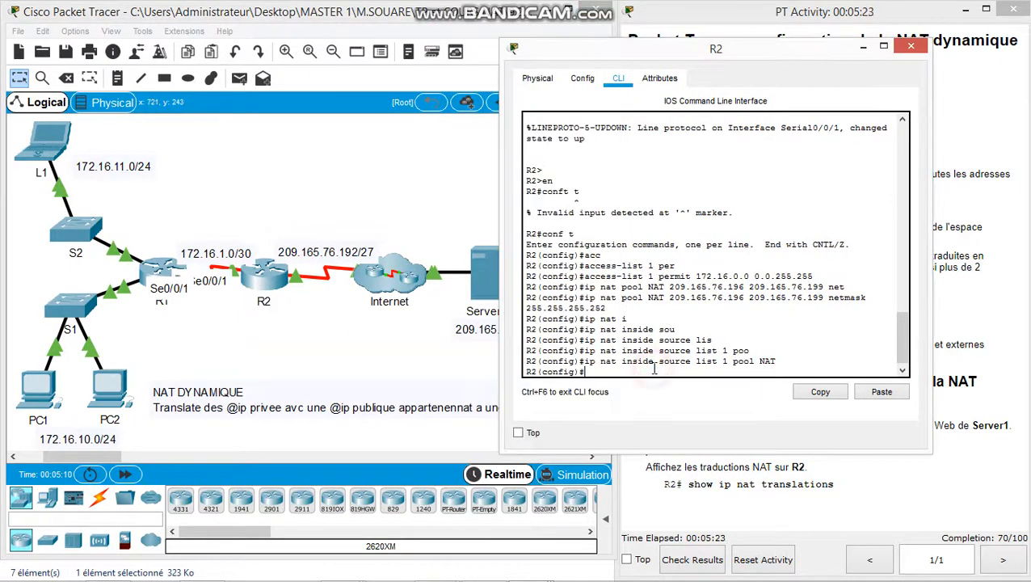
type("int S0/0/1")
key("Return")
Step: Designate interface S0/0/1 as the NAT inside interface with ip nat inside, and return to global configuration mode
type("ig-if)#i")
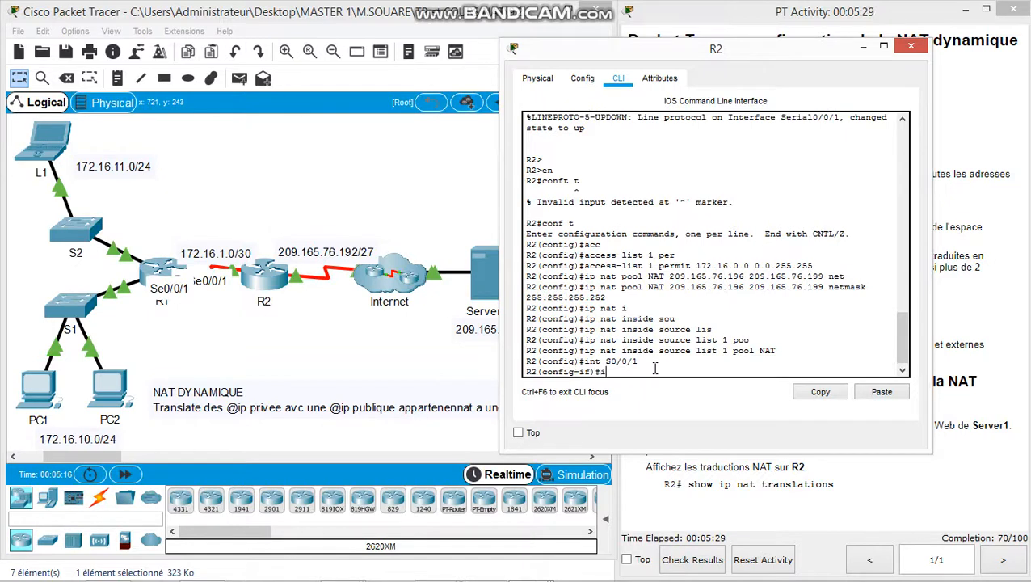
type("p na")
type("t in")
key("Tab")
key("Return")
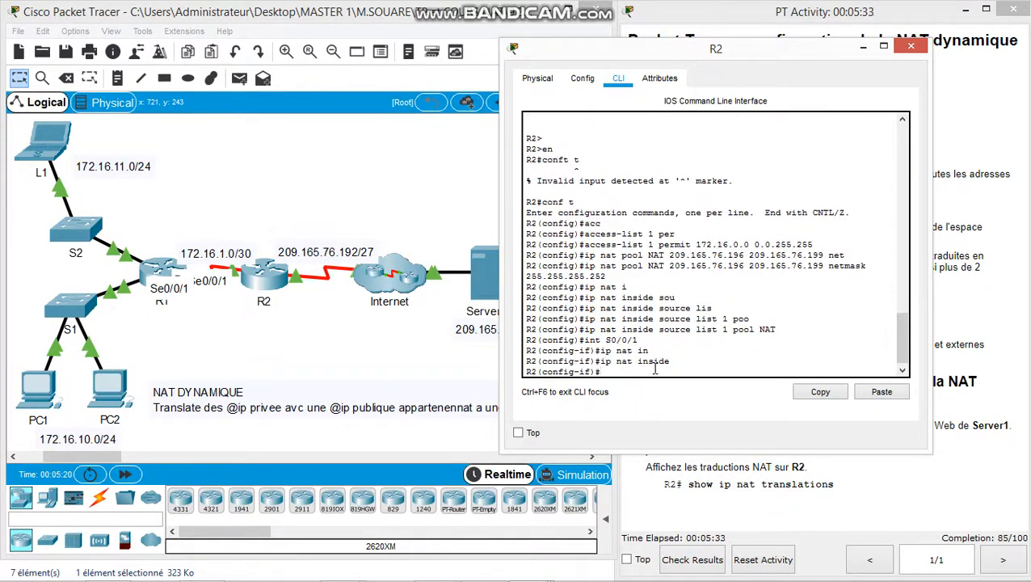
type("EXIT")
key("Return")
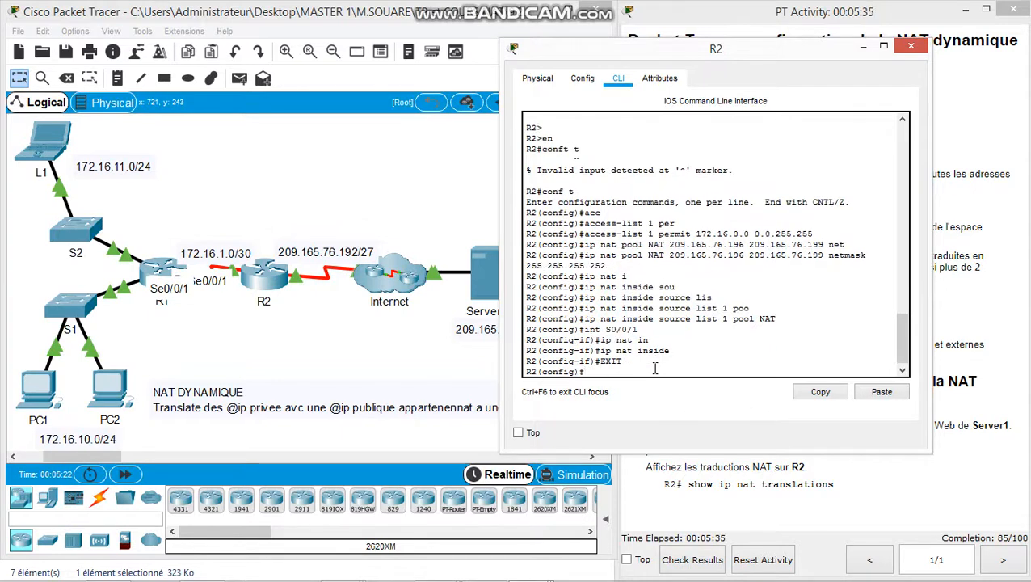
Step: Designate interface S0/0/0 of R2 as the NAT outside interface with ip nat outside, and close the router window
type("int S0/0/1")
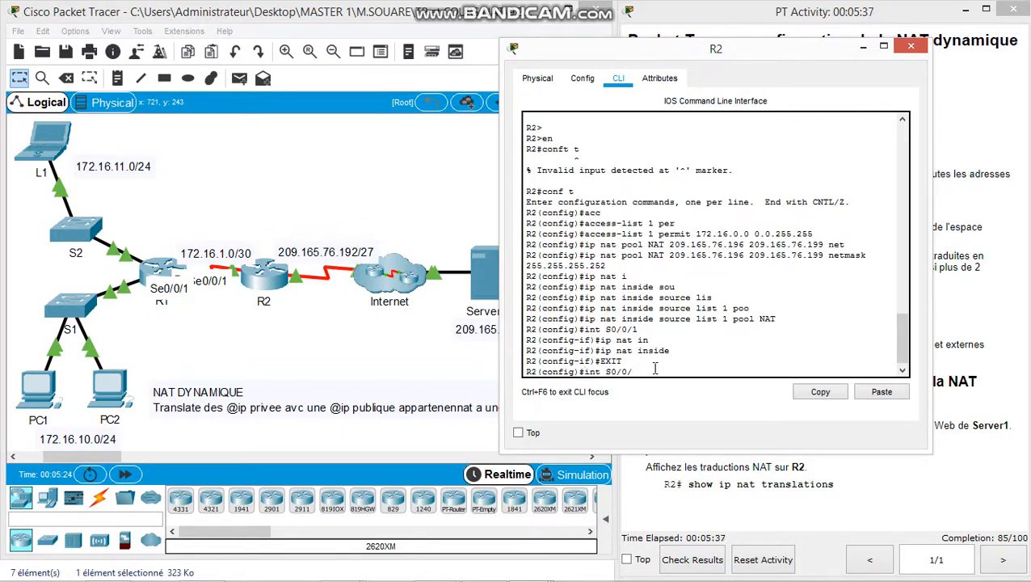
key("Return")
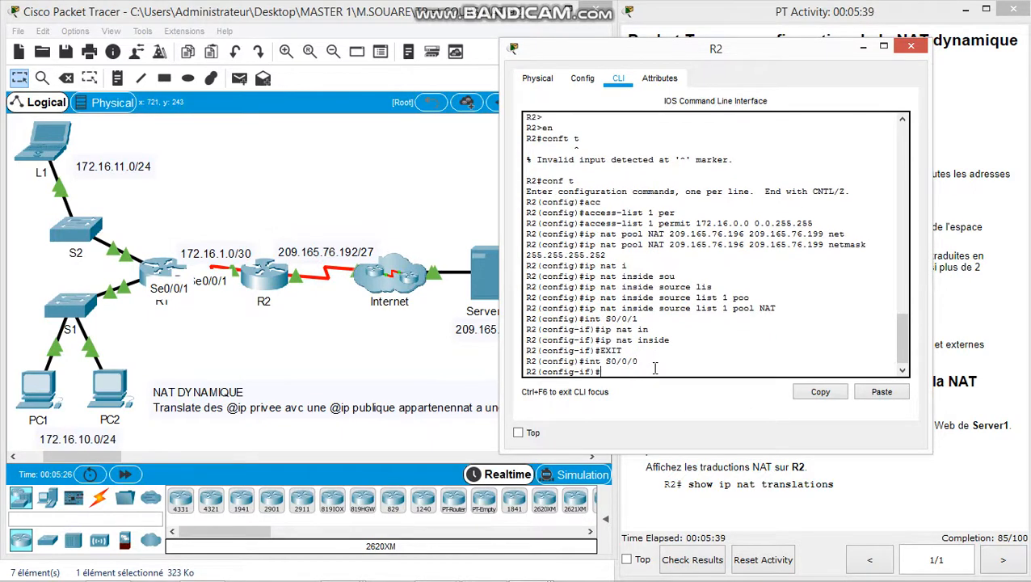
type("i")
type("pnat")
type("nat")
type("u")
key("Tab")
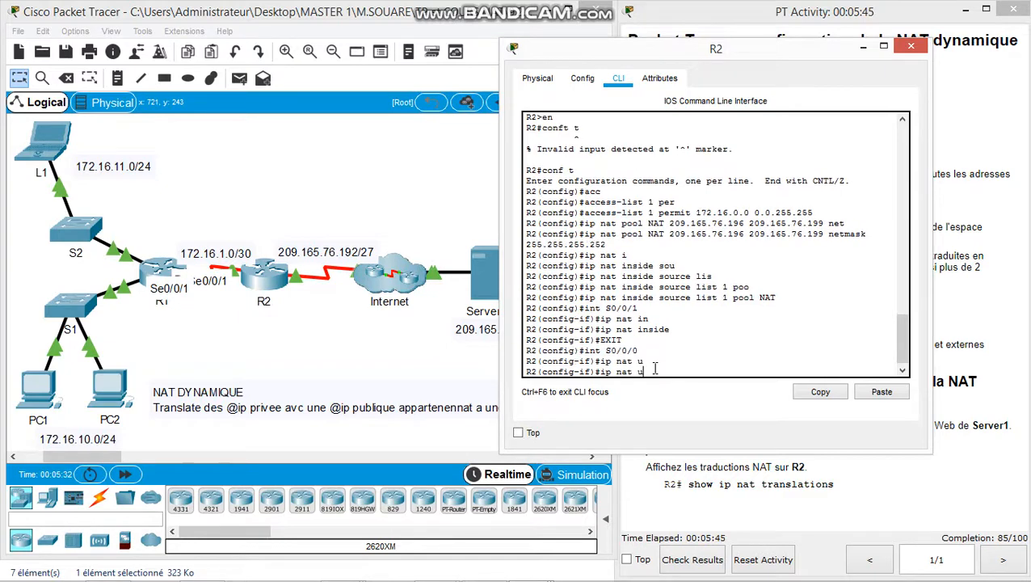
key("Tab")
key("Return")
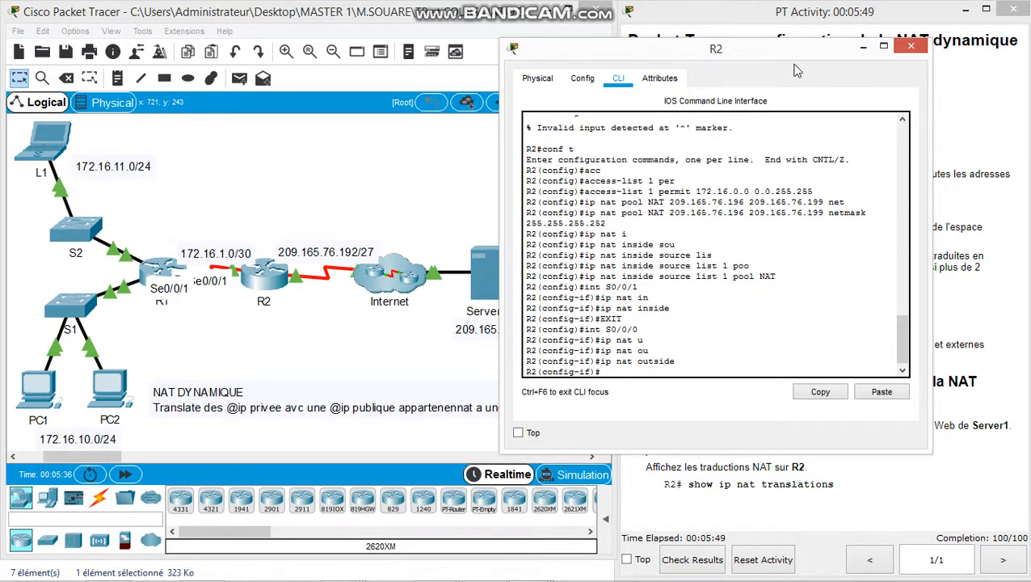
left_click(911, 46)
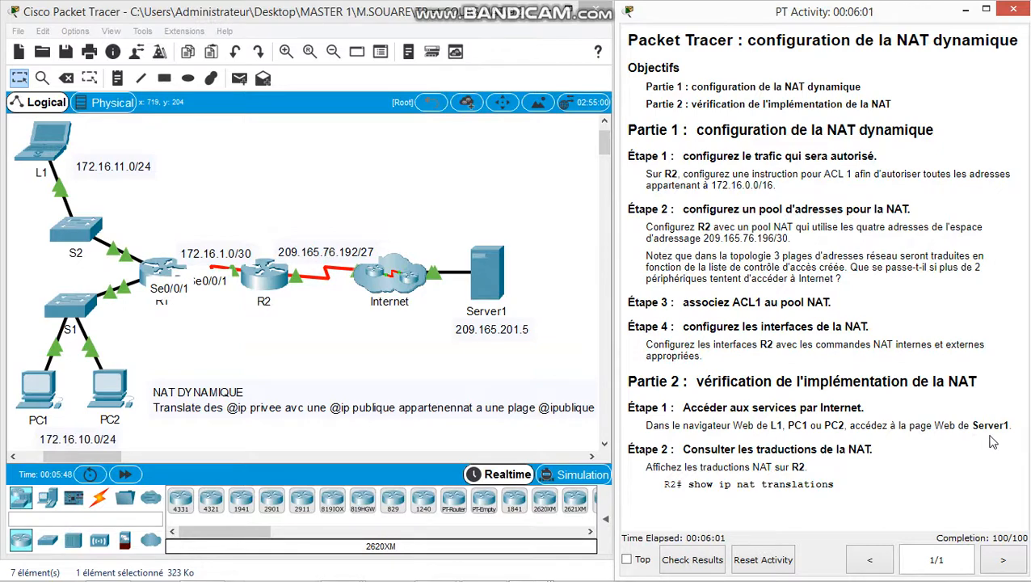
Step: Load Server1's web page at 209.165.201.5 in the web browser of laptop L1, then close the laptop window
left_click(32, 139)
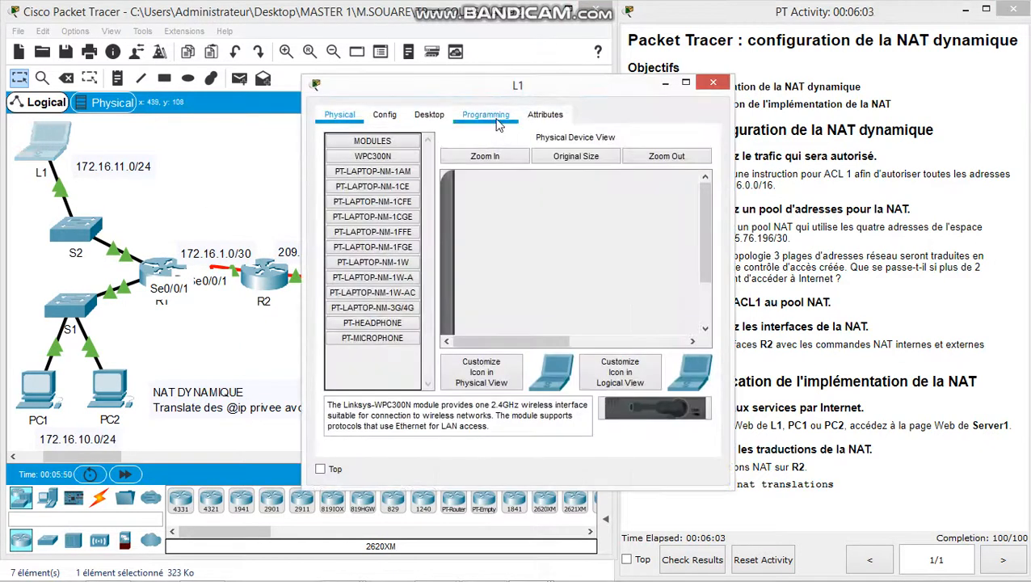
left_click(429, 114)
left_click_drag(564, 450, 630, 449)
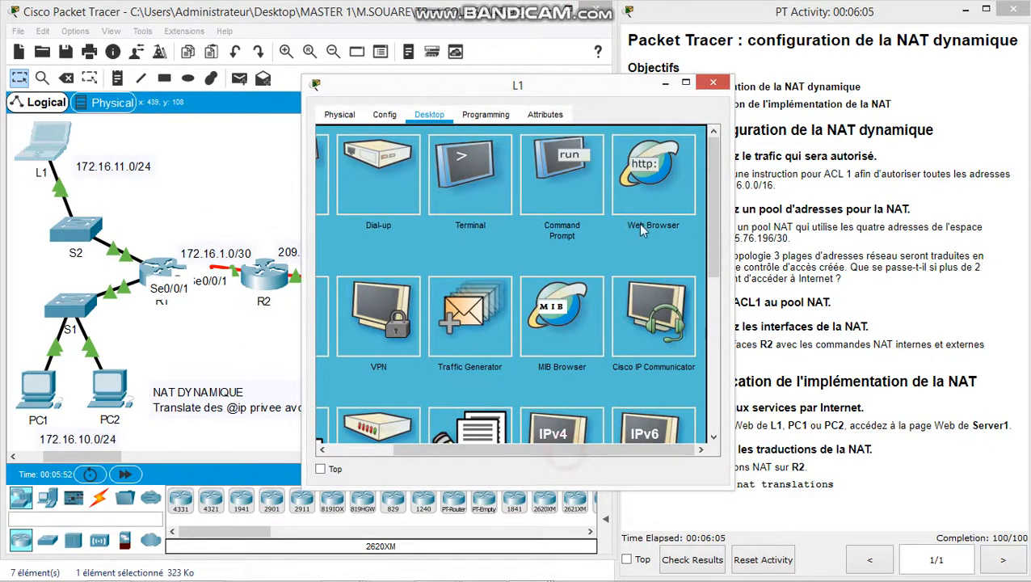
left_click_drag(578, 90, 884, 67)
left_click(751, 133)
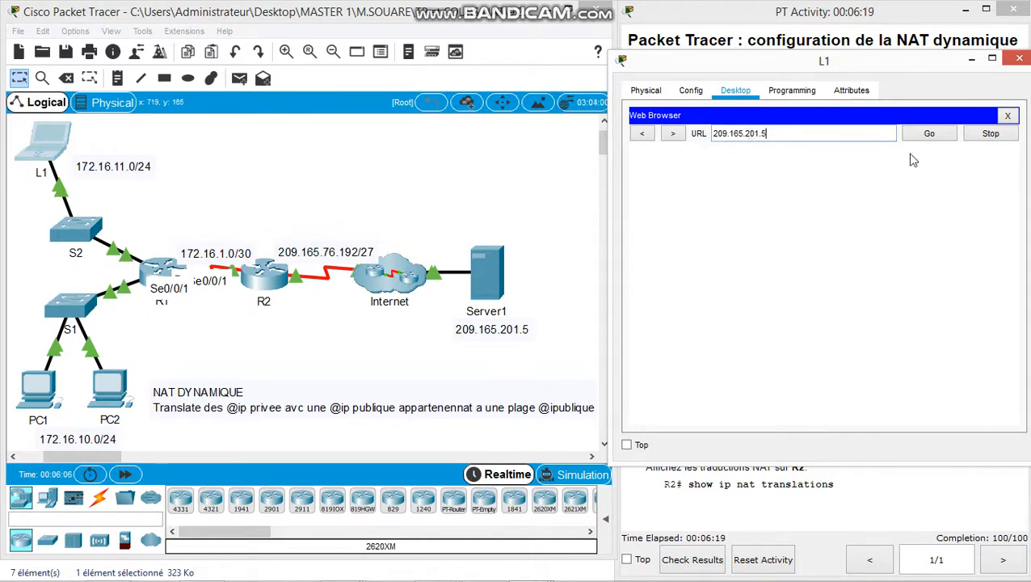
left_click(930, 135)
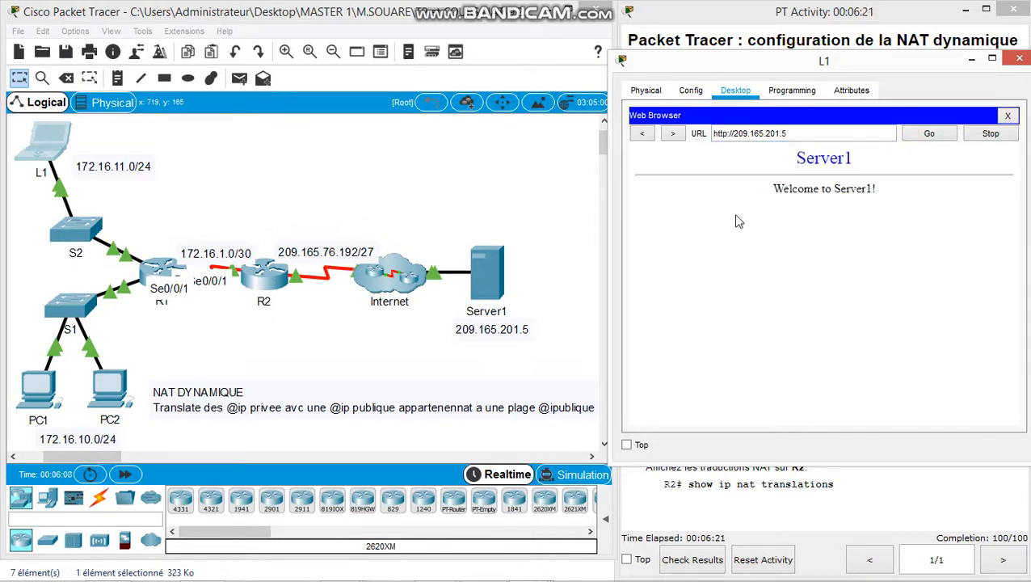
left_click(1020, 58)
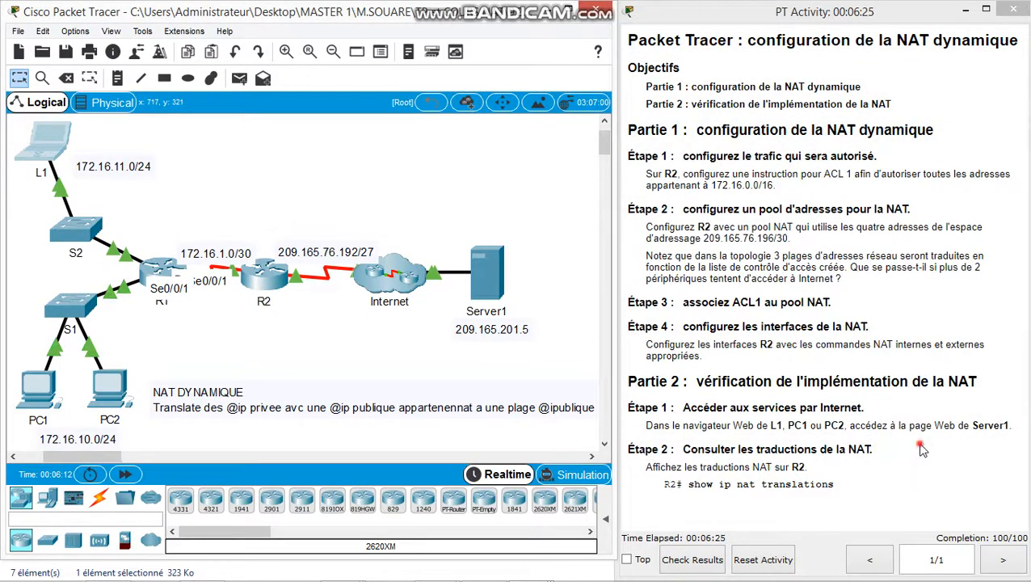
Step: Reopen R2's command line and leave configuration mode with END
left_click(262, 327)
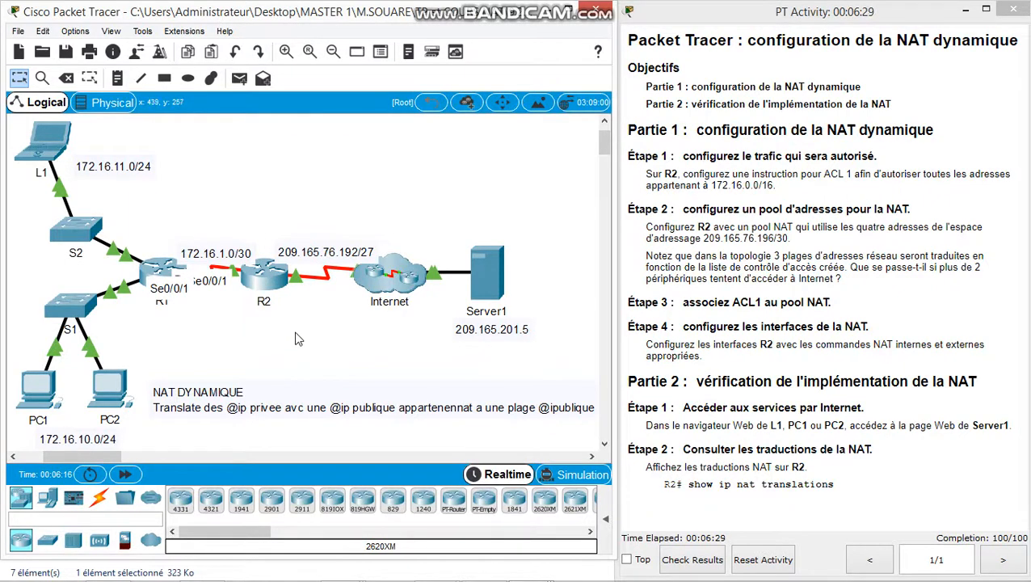
left_click(263, 275)
left_click(441, 400)
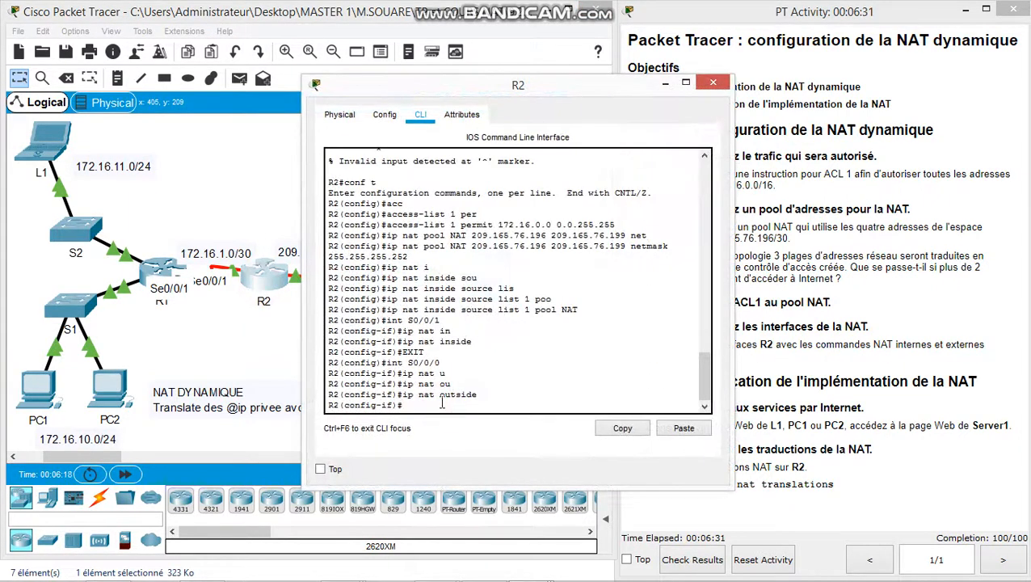
type("END")
key("Return")
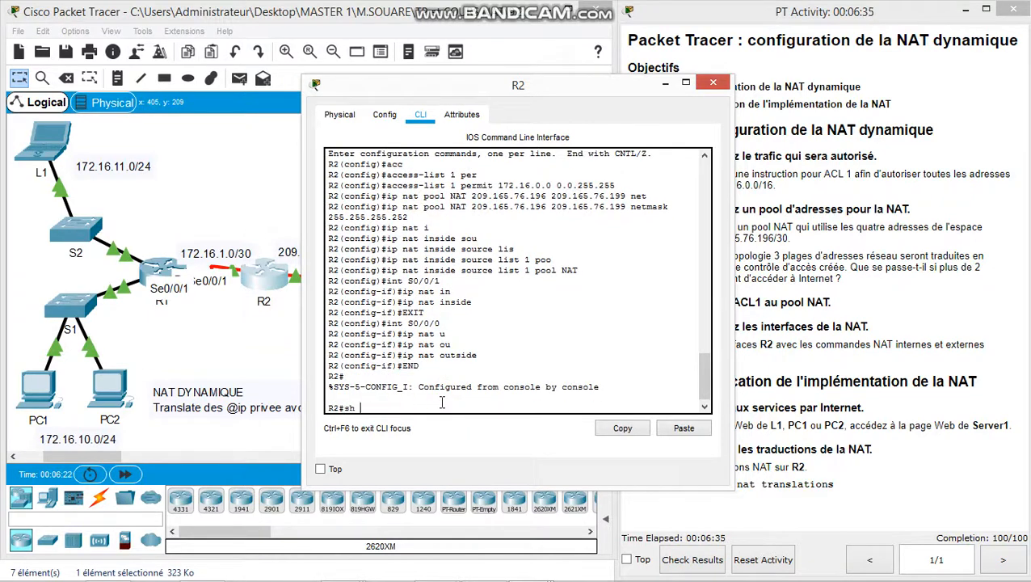
Step: Display the NAT translation table on R2 with sh ip nat translations
type("sh ip nat")
type(" r")
key("Tab")
key("Return")
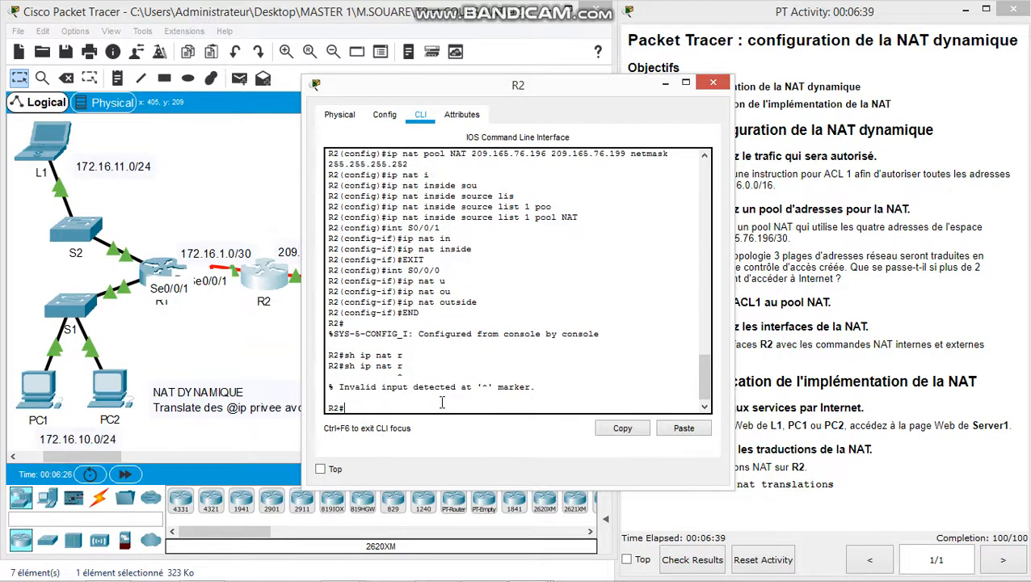
key("Up")
type("tr")
key("Tab")
key("Return")
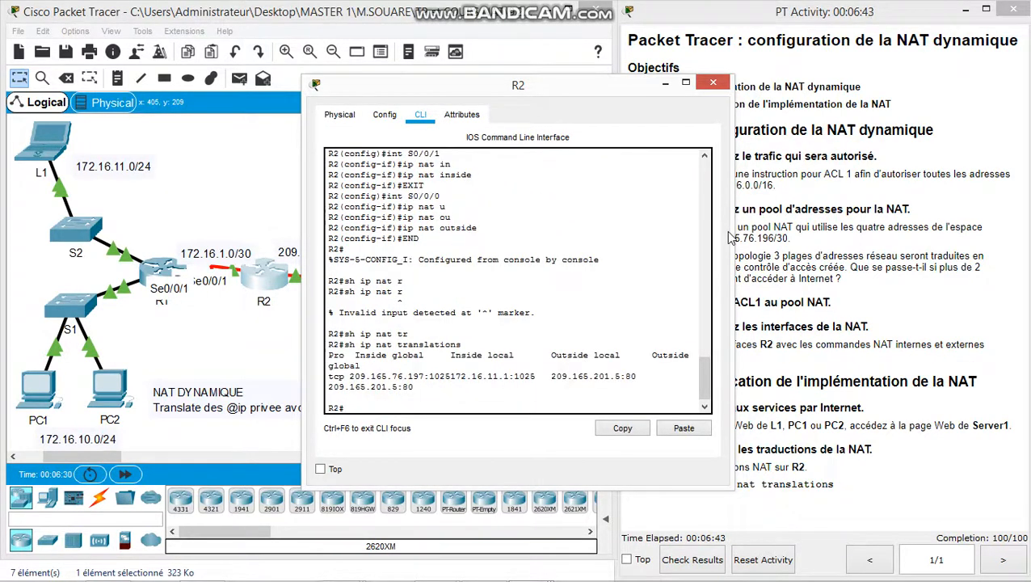
Step: Widen the R2 window, examine the translation entry's protocol, inside global and inside local addresses, and close the window
left_click_drag(732, 236, 901, 237)
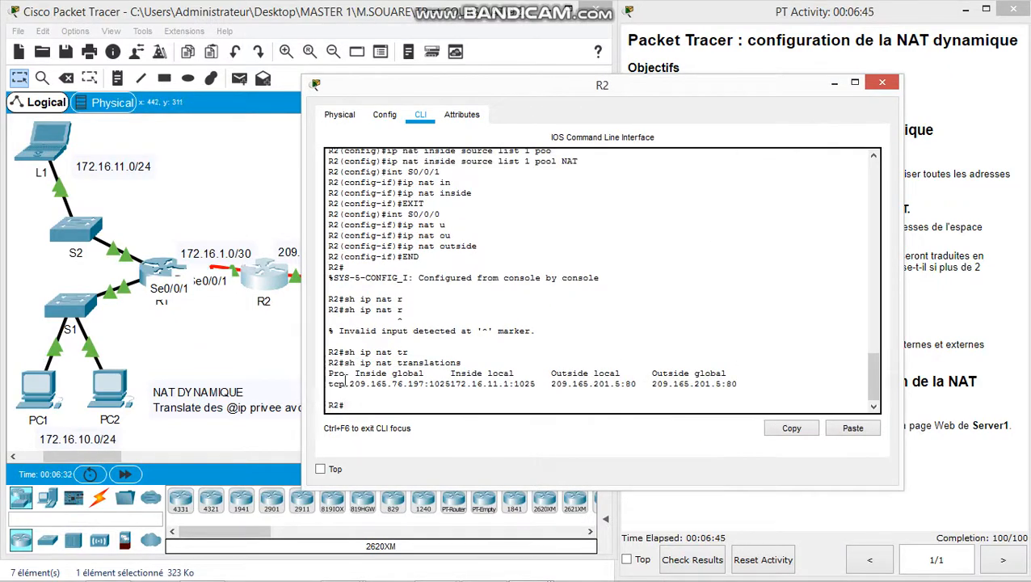
double_click(337, 384)
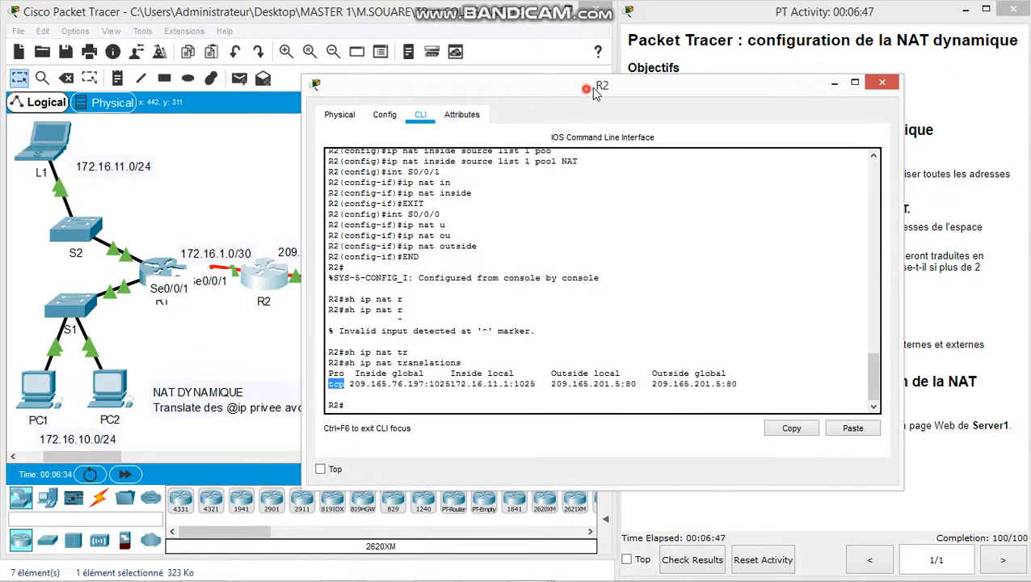
left_click_drag(588, 93, 839, 21)
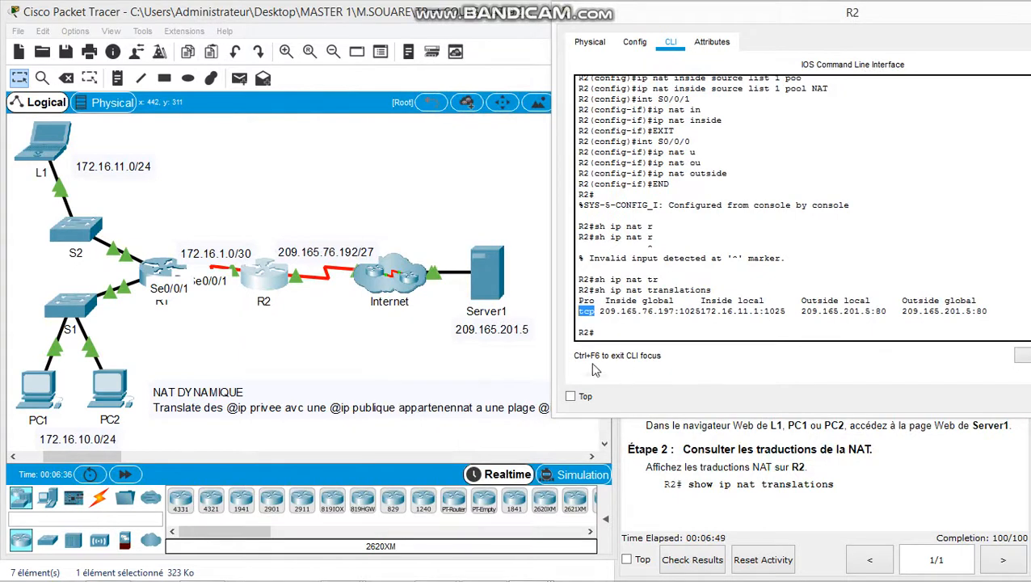
left_click_drag(601, 312, 668, 312)
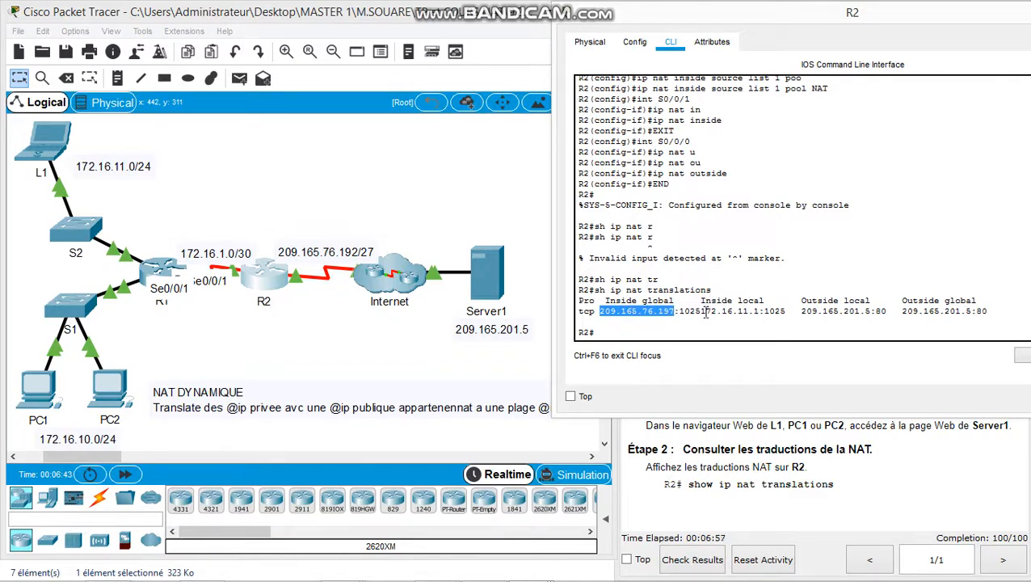
left_click(706, 312)
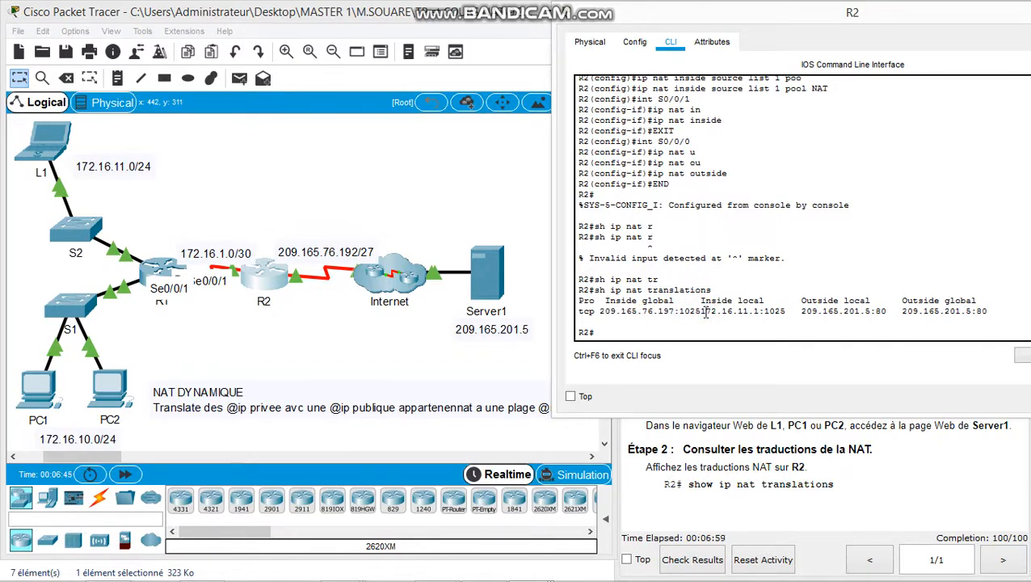
left_click_drag(705, 313, 761, 314)
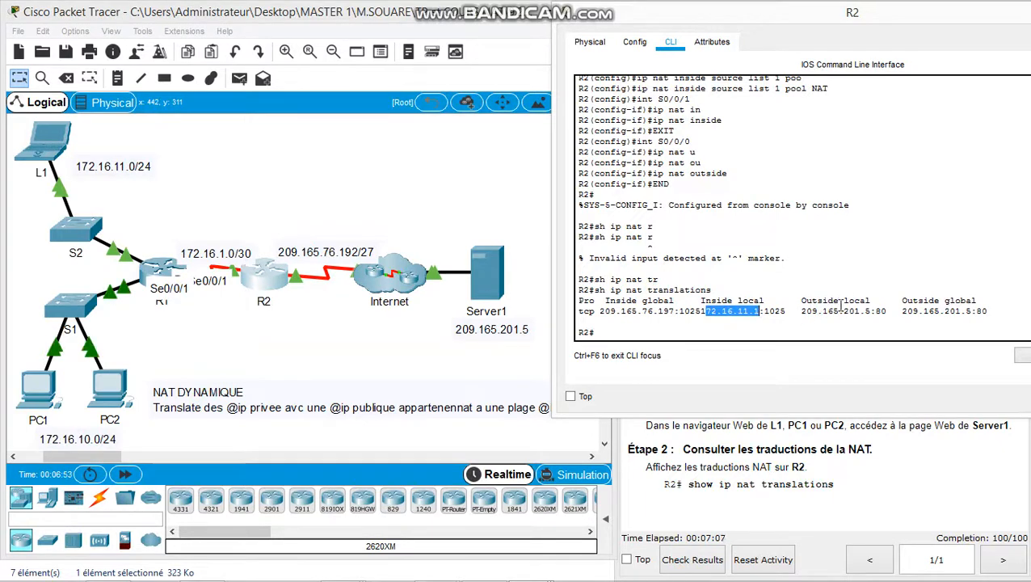
left_click_drag(954, 20, 701, 20)
left_click(881, 18)
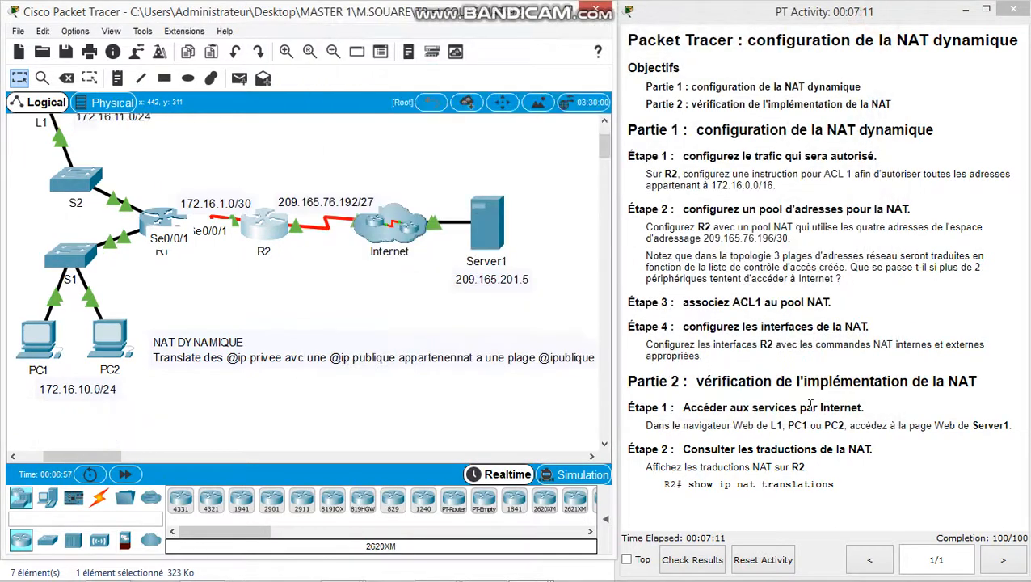
scroll(518, 356, "up", 3)
scroll(517, 356, "down", 3)
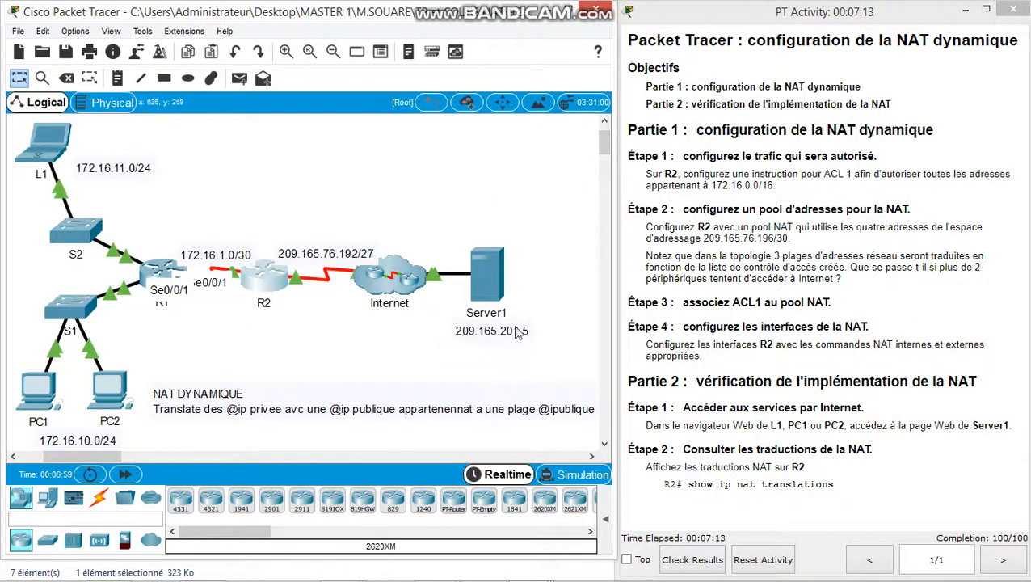
left_click(836, 209)
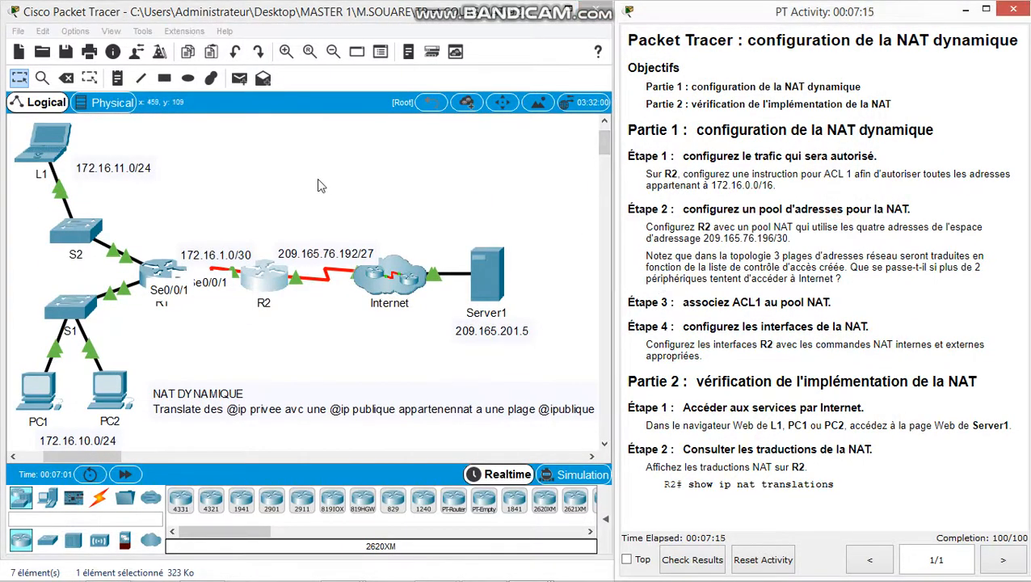